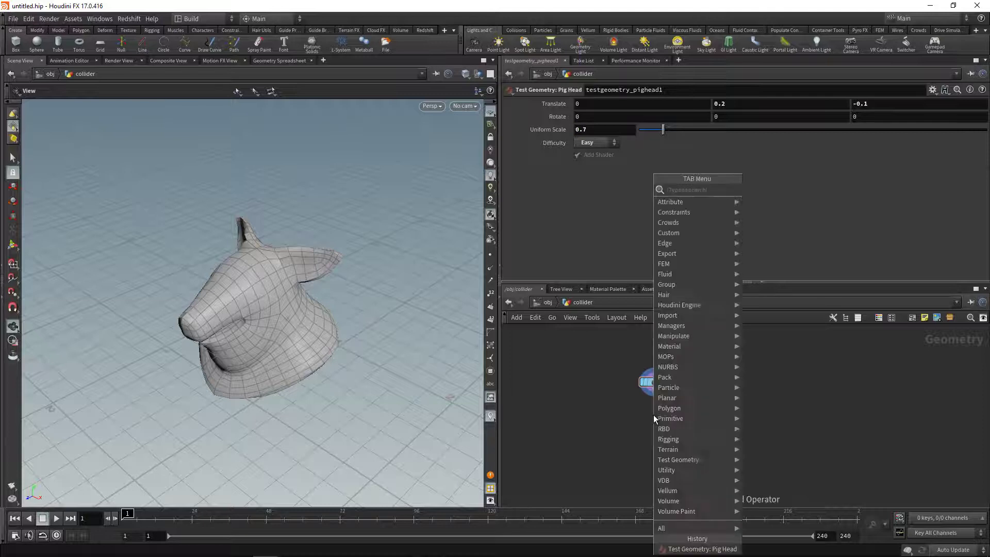
Add a Transform node after the pig head, set its Y rotation to 180, and display its result
type("tran")
key("Return")
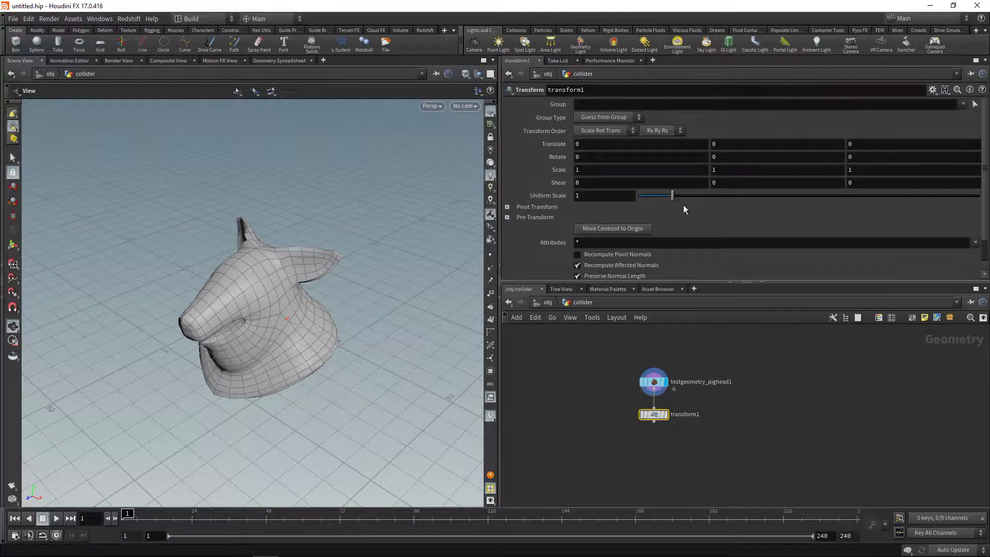
left_click(728, 156)
type("180")
key("Return")
left_click(666, 414)
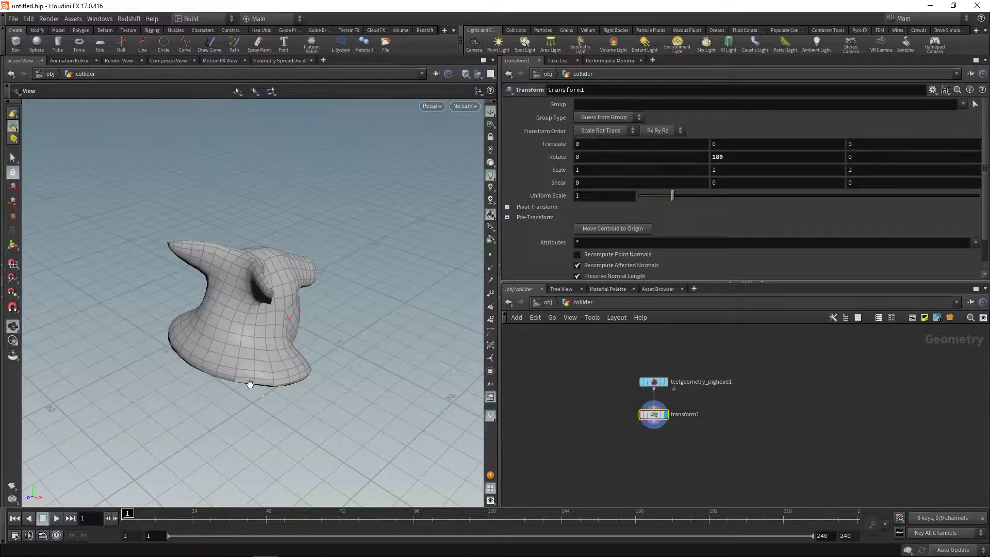
Append a Subdivide node to the Transform node, align it beneath, and display its result
left_click_drag(250, 384, 439, 349)
key("Tab")
type("subd")
key("Return")
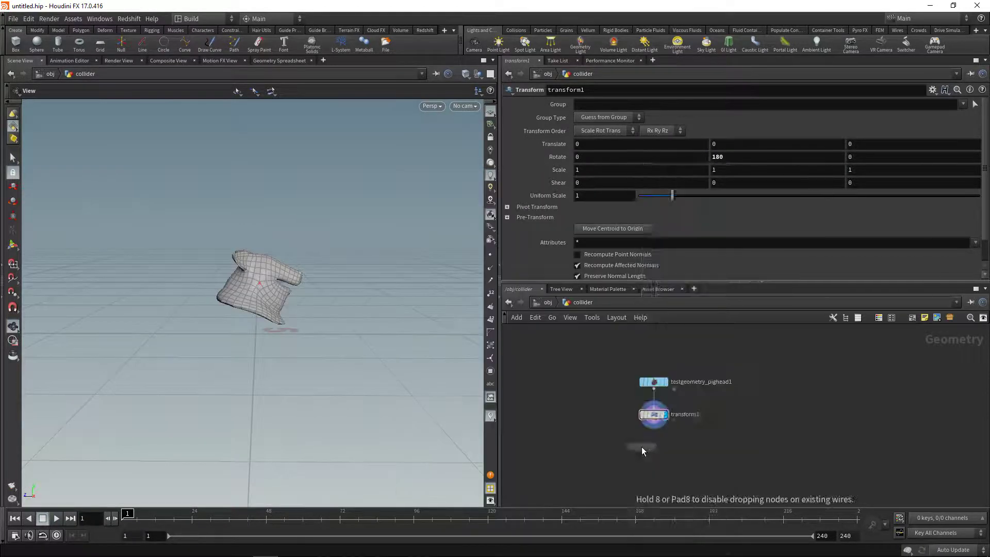
left_click(641, 446)
left_click(654, 425)
left_click(640, 440)
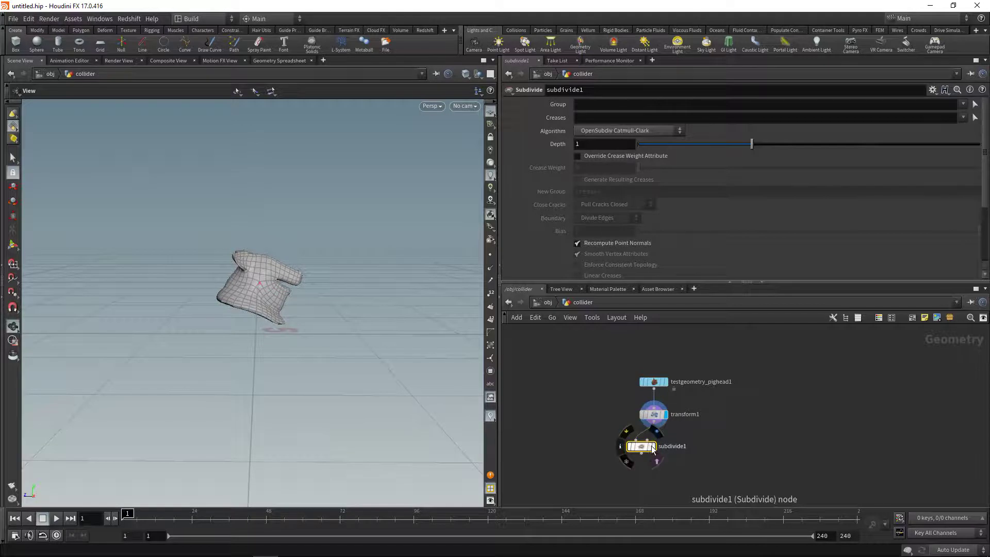
left_click_drag(643, 450, 655, 450)
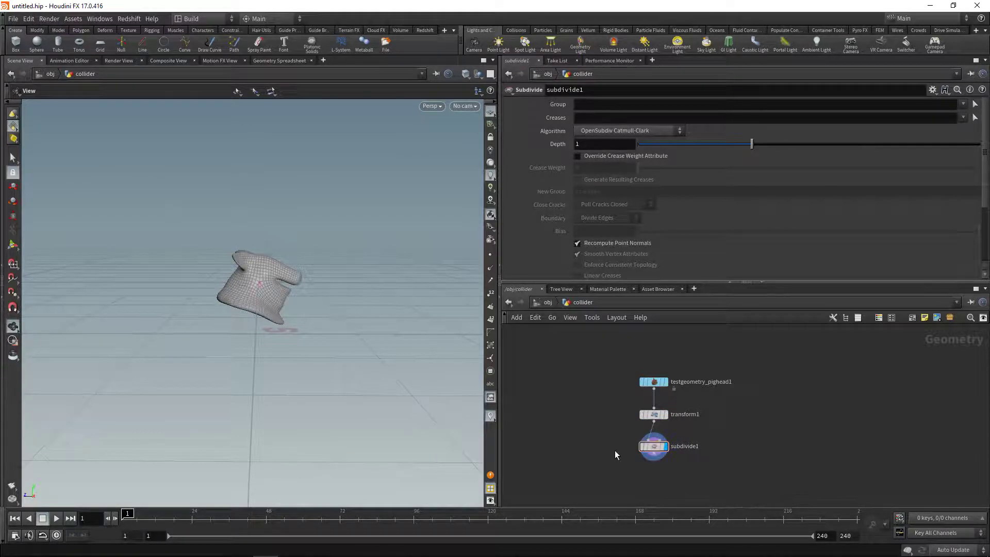
Return to the object level and add a Geometry object named density_emitter
key("u")
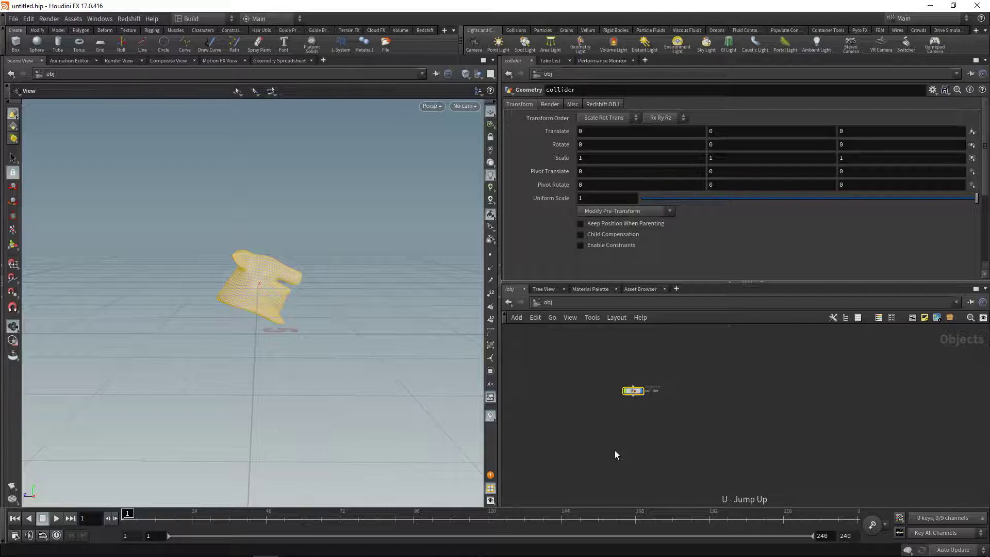
left_click(680, 418)
key("Tab")
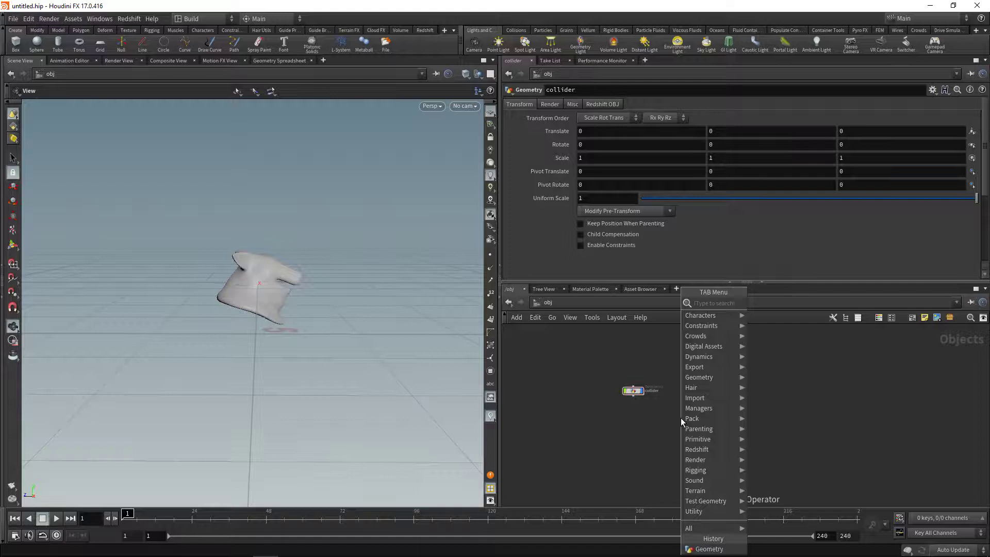
type("geo")
key("Return")
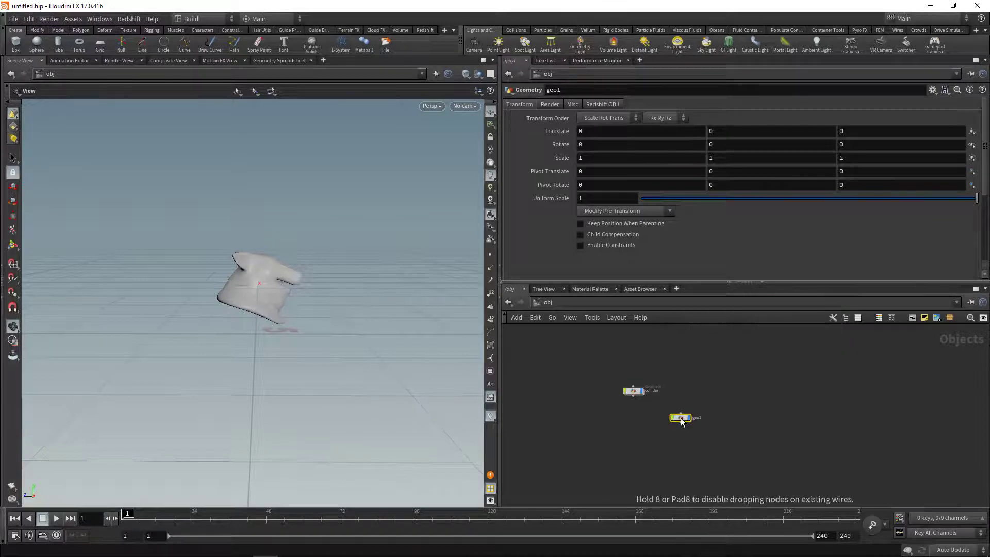
double_click(696, 417)
type("density_emitter")
key("Return")
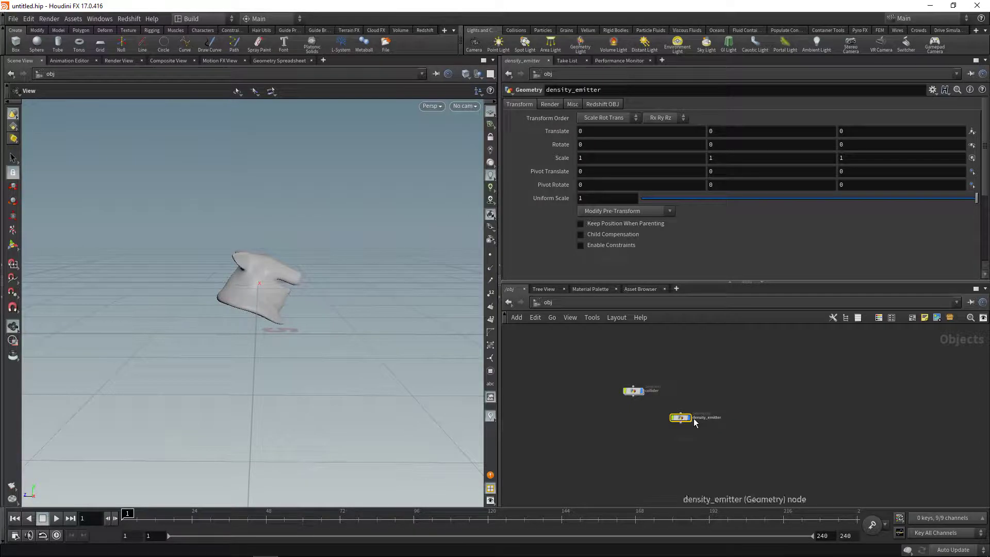
Inside density_emitter, add a Sphere node with Polygon primitive type and a frequency of 8
key("Return")
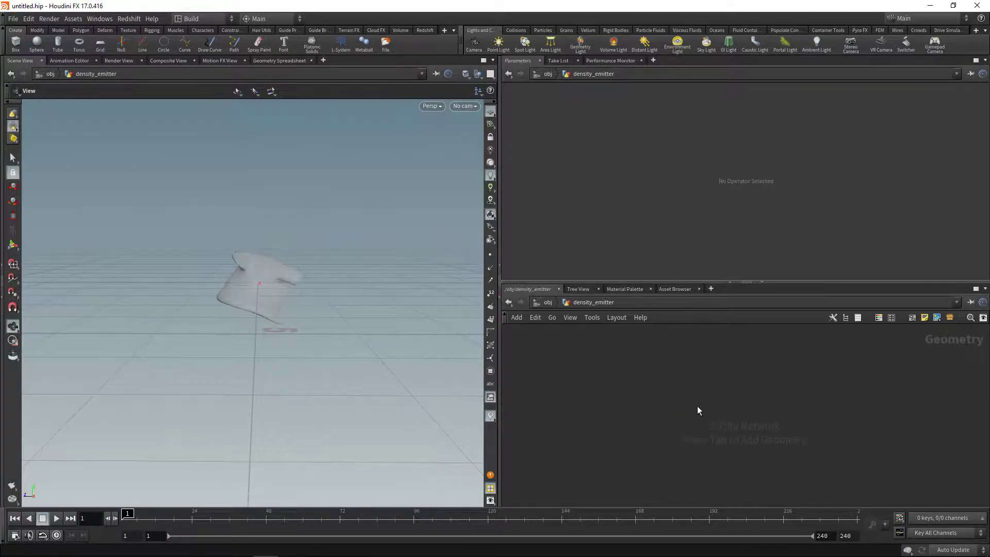
key("Tab")
type("sphere")
key("Return")
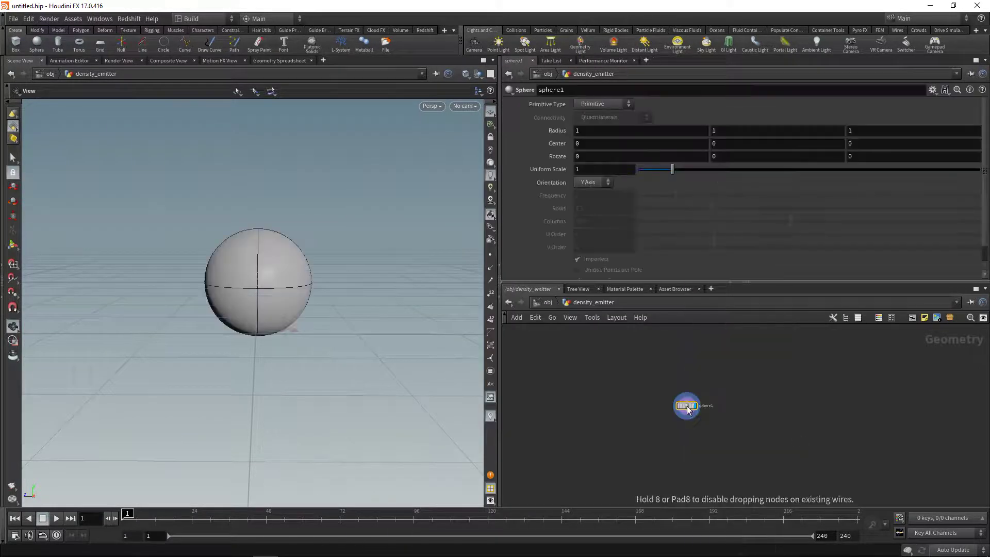
left_click(598, 104)
left_click(598, 134)
left_click(585, 198)
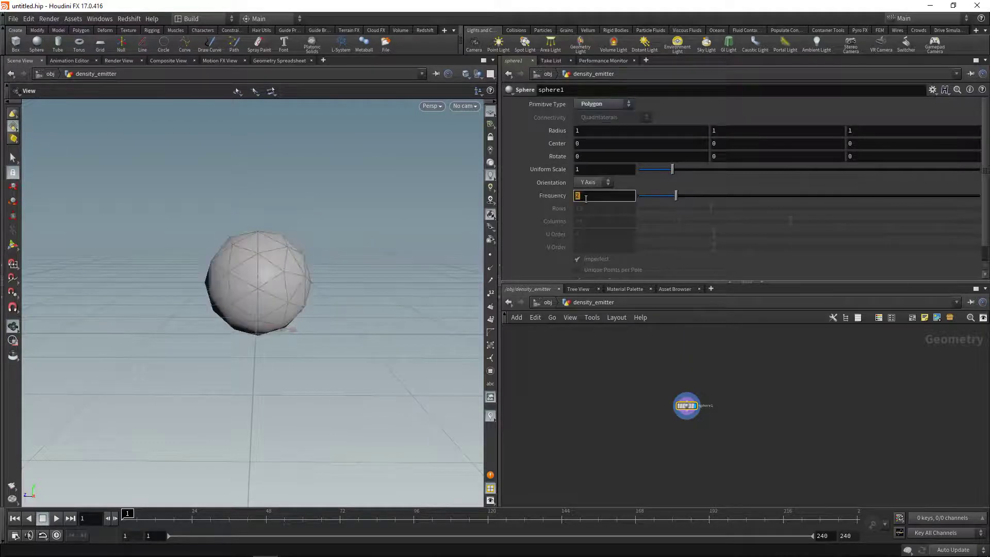
type("8")
key("Return")
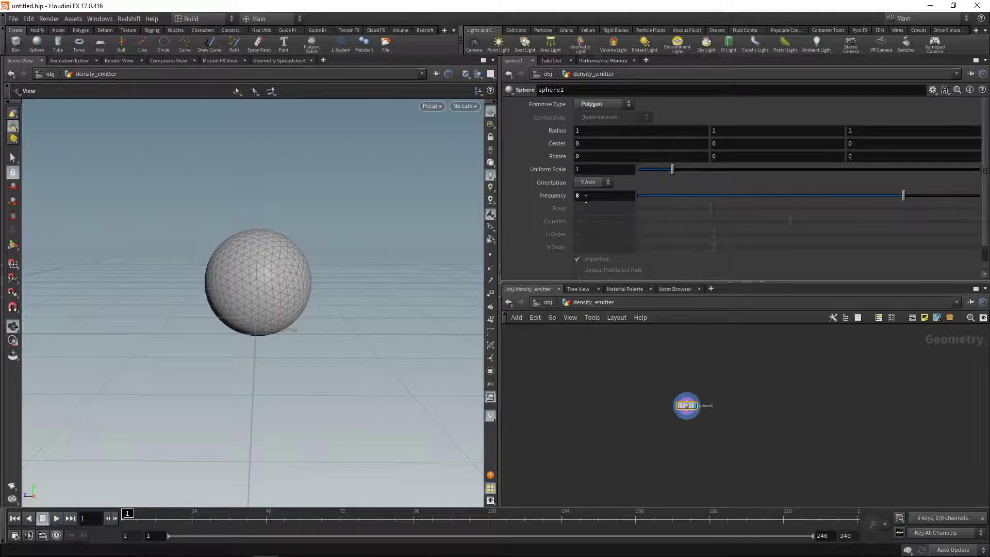
Set the sphere's uniform scale to 0.02 and its Y center to 0.3
left_click(607, 169)
type("0.02")
key("Return")
left_click(736, 144)
type("0.13")
key("Delete")
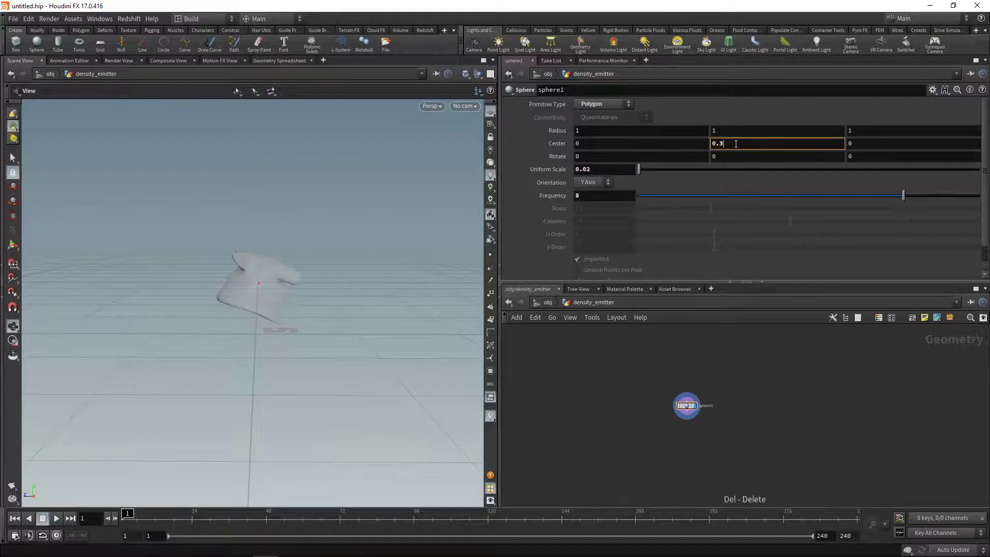
Duplicate the sphere node and set the copy's Y center to 0.1
key("ctrl+c")
key("ctrl+v")
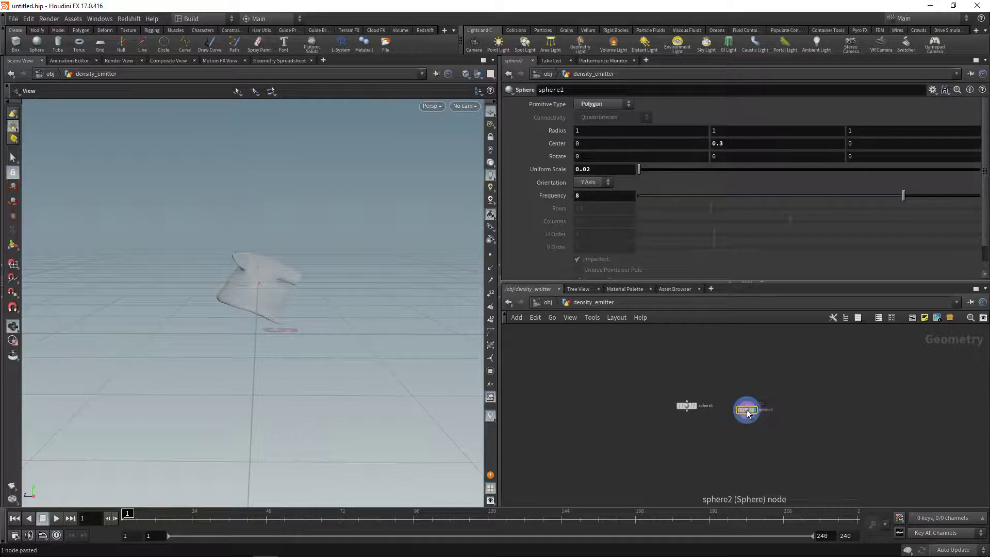
left_click(738, 410)
left_click(746, 144)
type("0.1")
key("Return")
Duplicate the sphere twice more, with Y centers of -0.1 and -0.3 for the copies
key("ctrl+c")
key("ctrl+v")
left_click(781, 406)
key("ctrl+c")
key("ctrl+v")
left_click(833, 411)
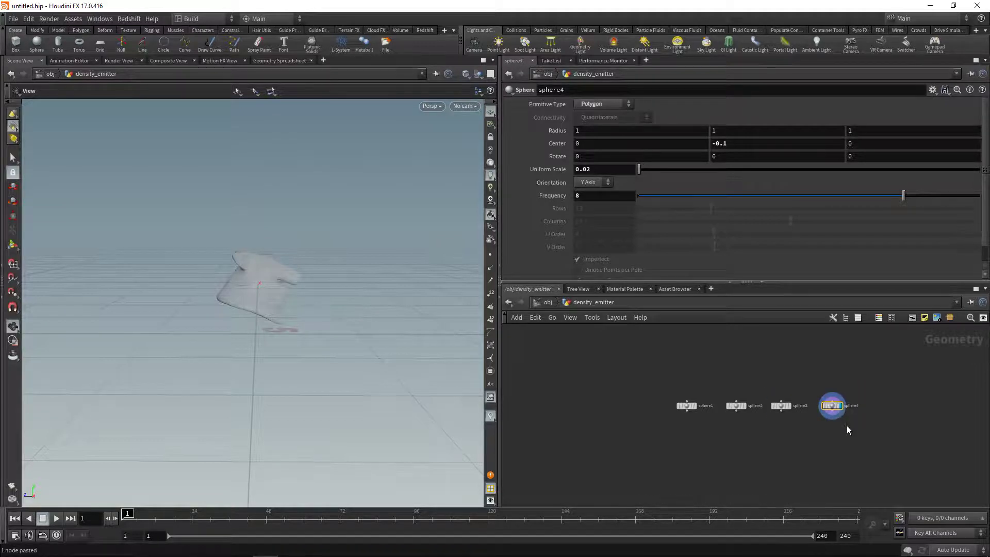
left_click(745, 143)
type("-0.3")
key("Return")
Add a Merge node below the spheres and connect all four spheres to it
key("Tab")
type("merge")
key("Return")
left_click(720, 459)
left_click_drag(626, 391, 847, 422)
left_click_drag(781, 413, 720, 453)
scroll(654, 437, "up", 2)
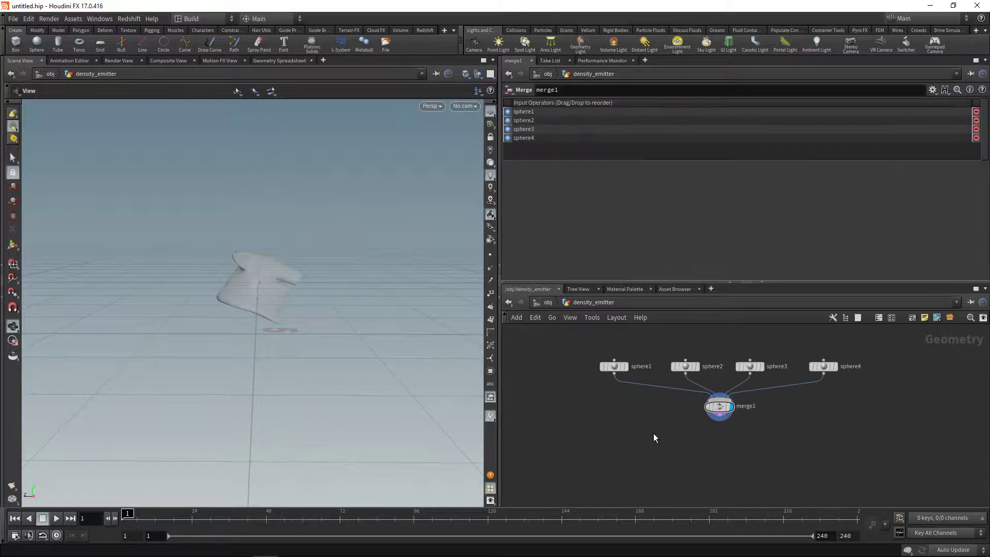
Return to the object level and set the collider's Z translation to 1.2
key("u")
left_click(633, 391)
left_click(877, 131)
type("1.2")
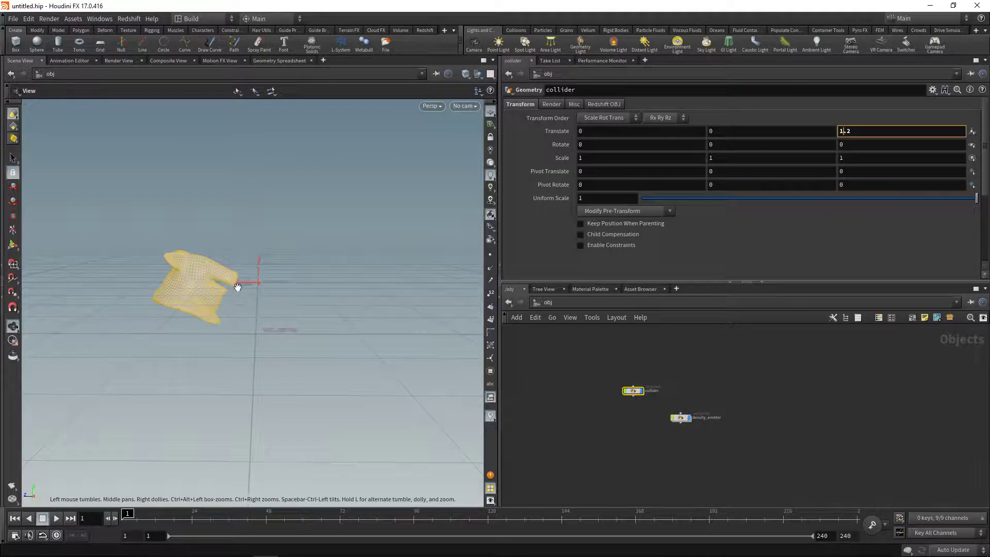
Inside the collider, reduce the pig head's uniform scale
left_click_drag(614, 369, 631, 424)
key("Return")
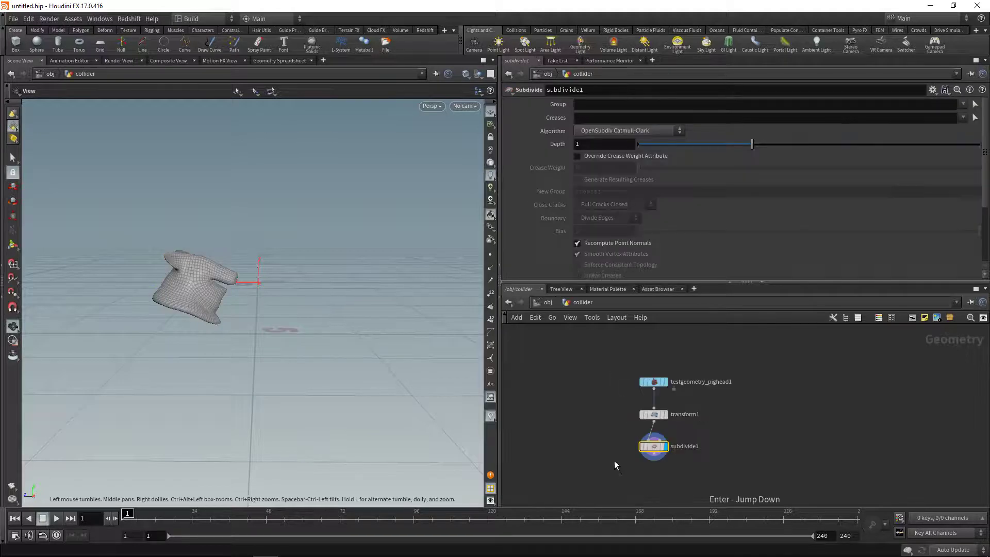
left_click_drag(631, 360, 688, 390)
left_click(587, 129)
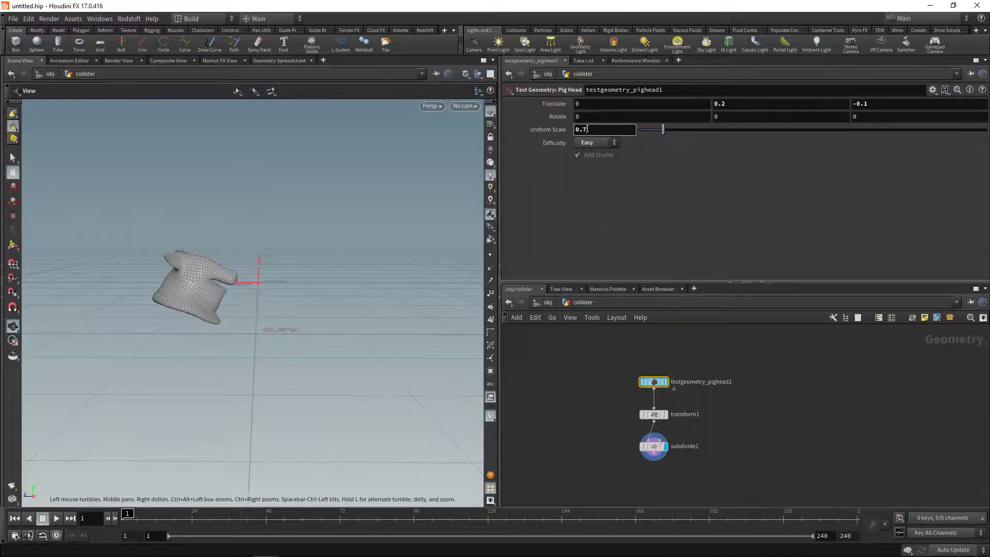
key("Return")
At the object level, move density_emitter aside and add a Geometry object named vel_emitter between the existing ones
key("u")
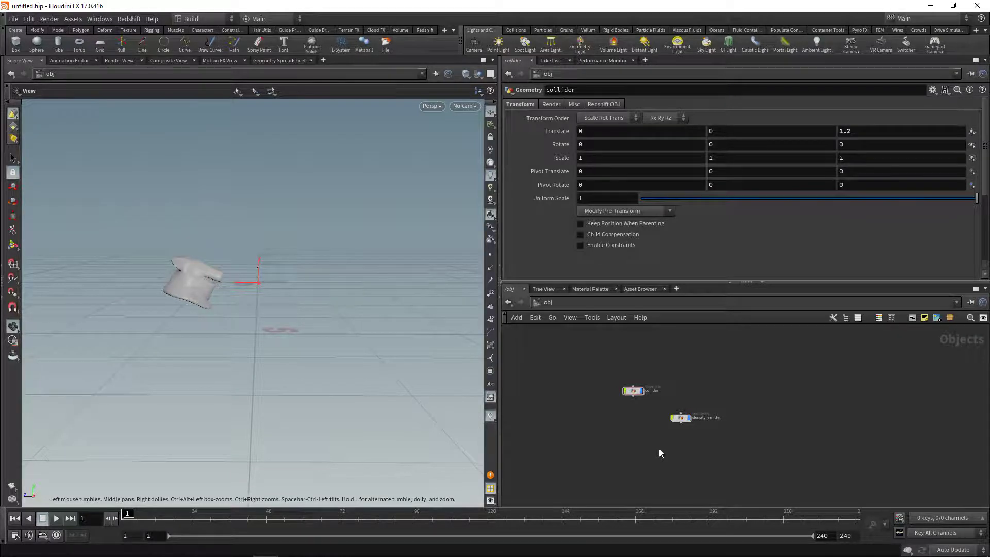
left_click_drag(679, 418, 714, 438)
key("Tab")
type("geo")
key("Return")
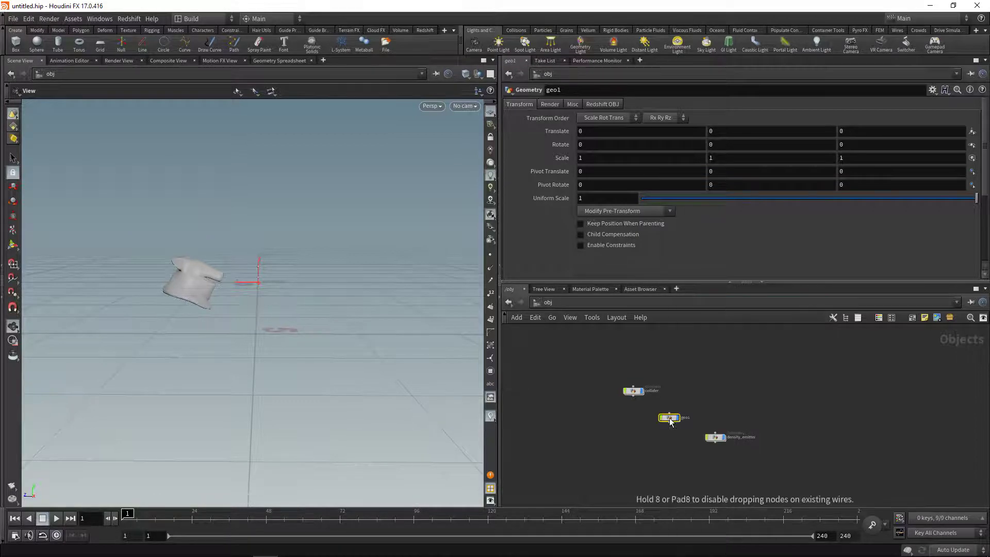
left_click(669, 418)
double_click(685, 417)
type("vel_emitter")
key("Return")
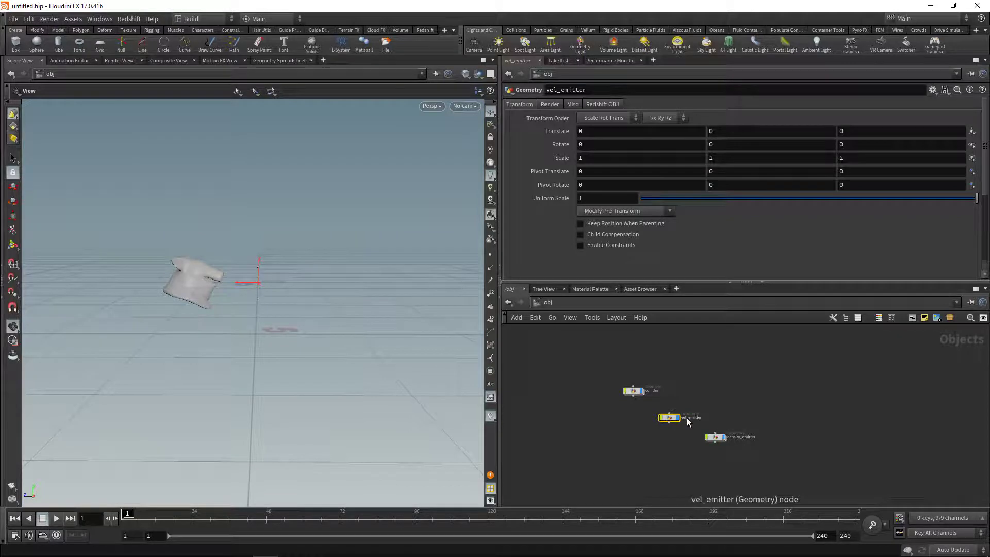
Add a Box node inside vel_emitter
key("Return")
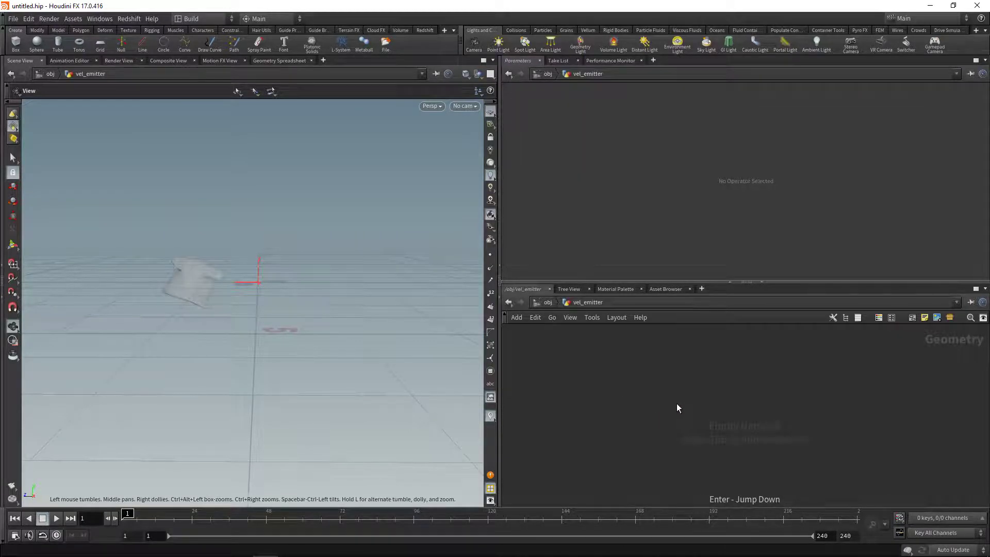
key("Tab")
type("box")
key("Return")
left_click(677, 403)
Set the box's size to 1.6 in X, 1.6 in Y and 0.6 in Z
left_click(596, 141)
type("1.6")
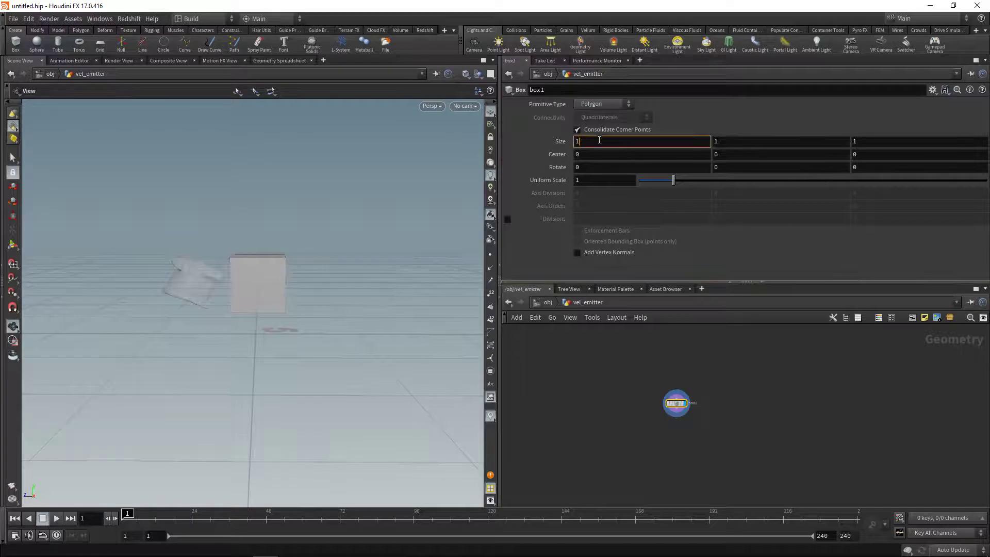
key("Tab")
type("1.6")
left_click(895, 141)
type("0.7")
key("BackSpace")
type("6")
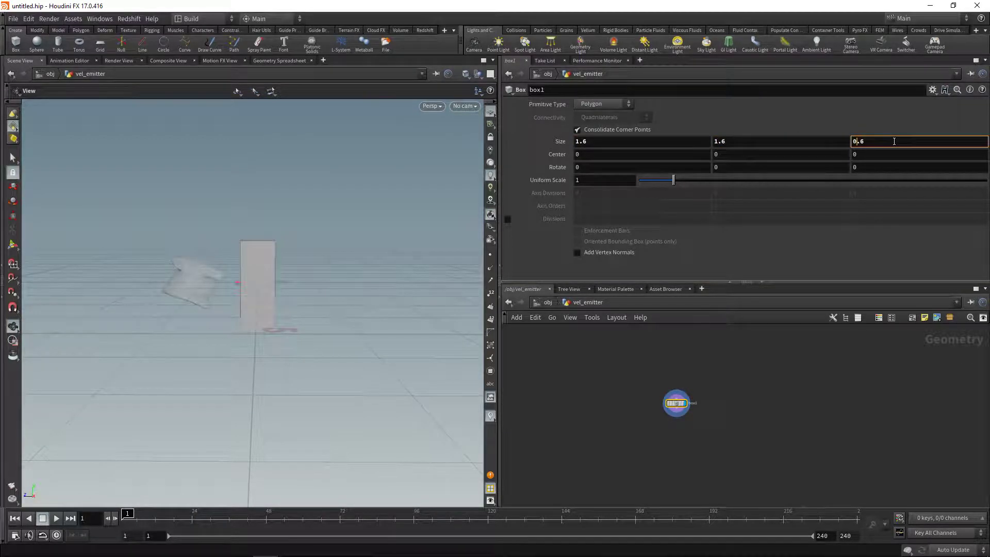
Set the box's Z center to -0.1 and return to the object level
left_click(895, 154)
type("-0.1")
key("Return")
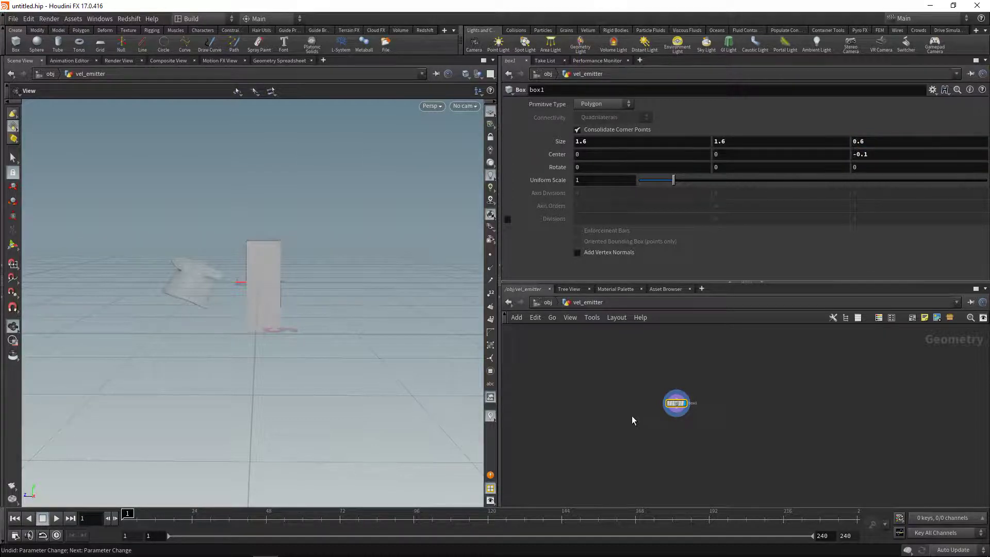
key("u")
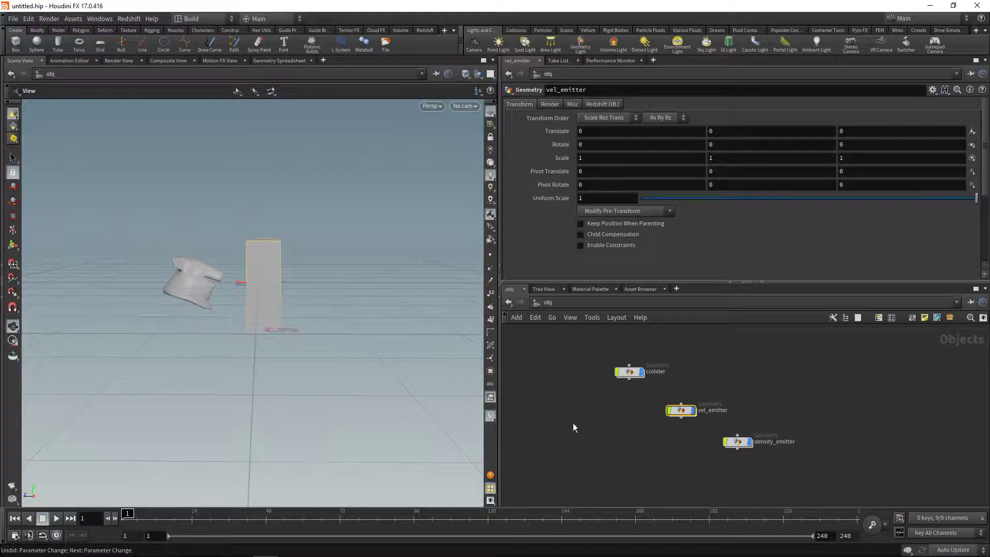
Create a Billowy Smoke pyro simulation from the density_emitter object
mouse_move(632, 378)
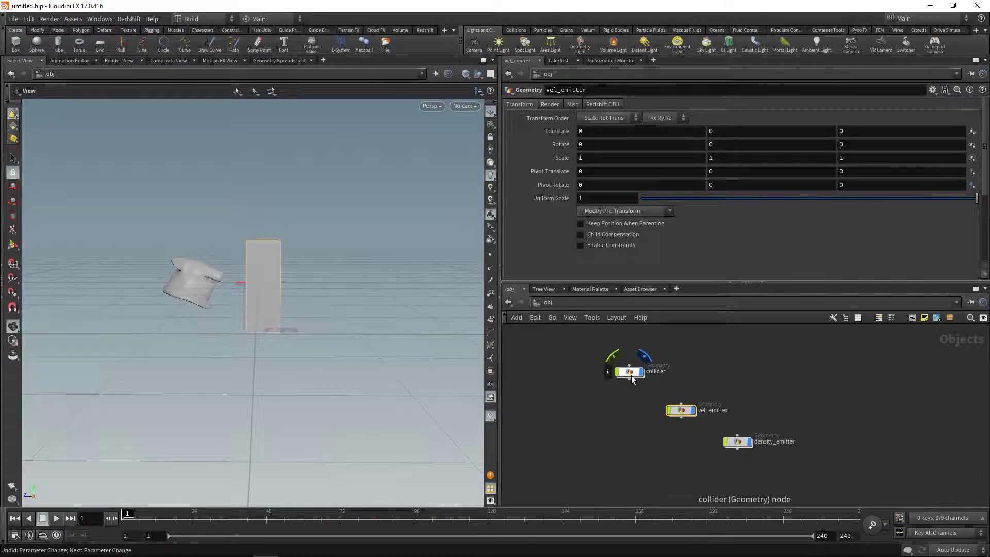
left_click(860, 30)
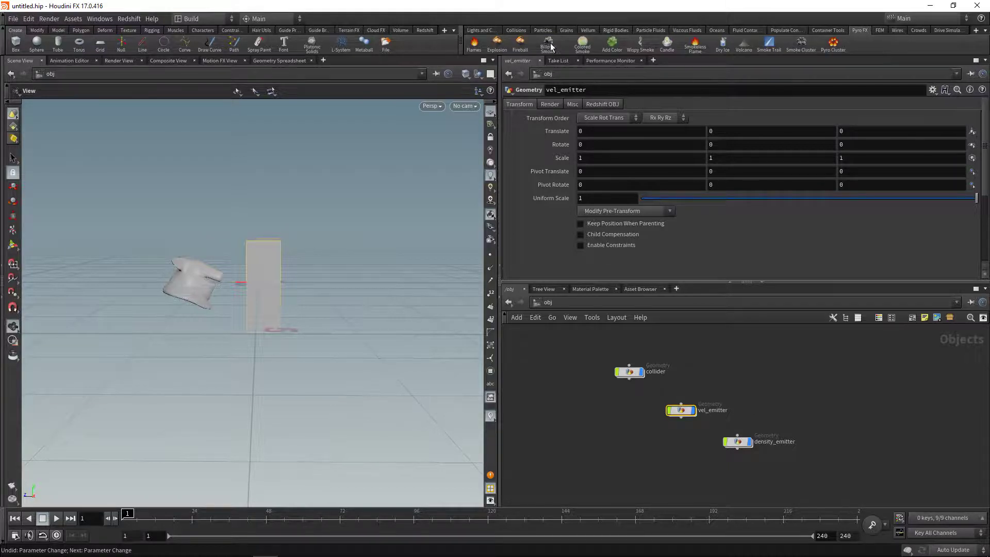
mouse_move(777, 388)
left_mouse_down()
mouse_move(731, 492)
mouse_move(732, 419)
left_mouse_up()
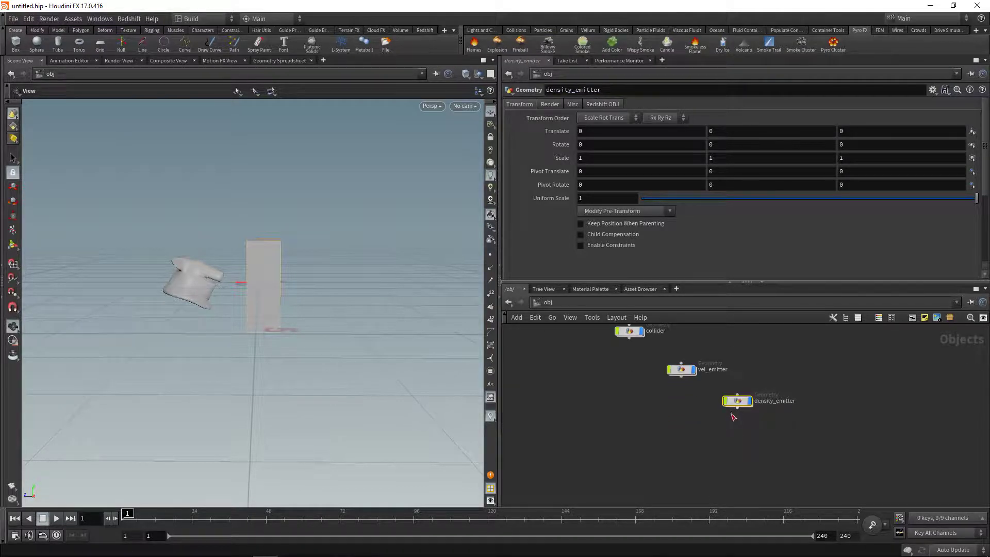
left_click(543, 46)
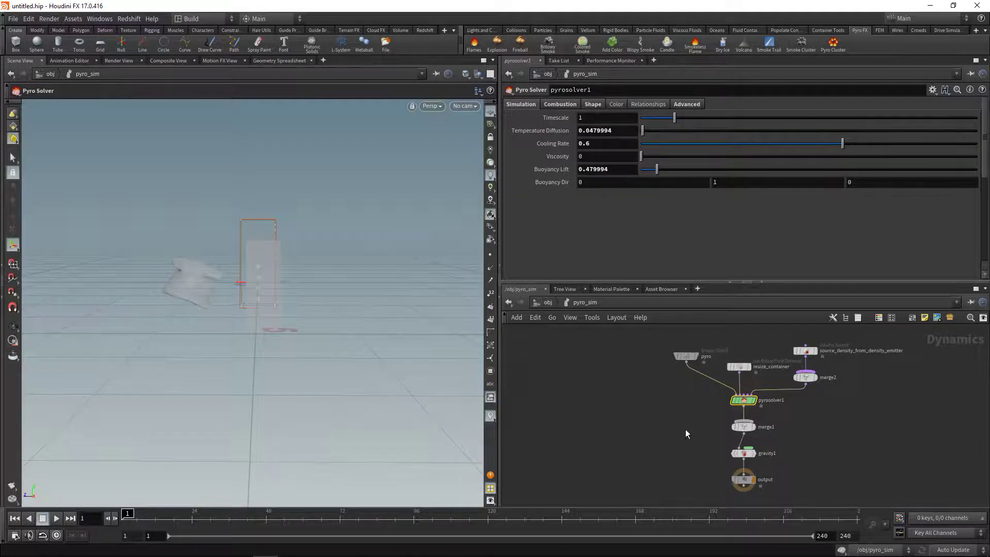
Set the pyro smoke object's division size to 0.02
left_click_drag(751, 287, 751, 254)
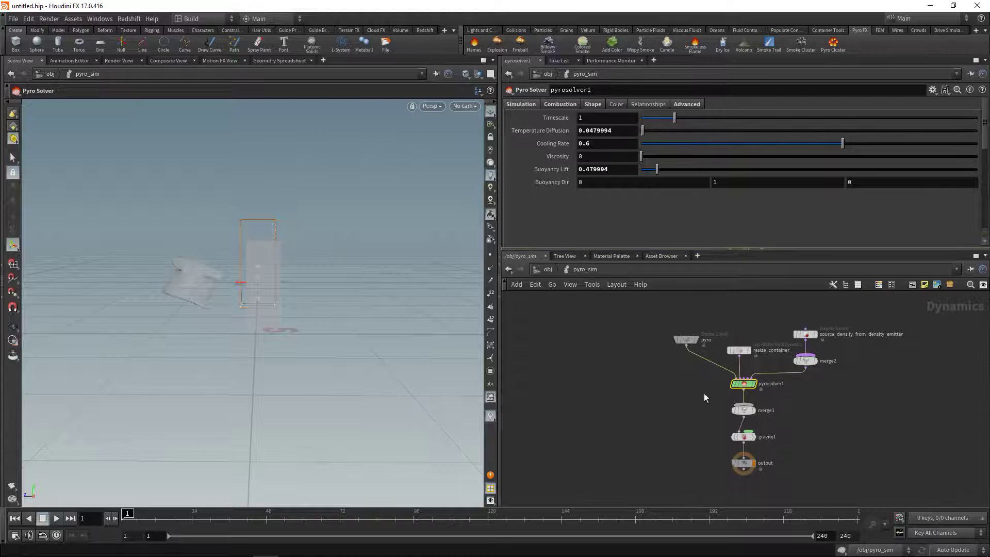
middle_click_drag(698, 410, 660, 413)
left_click_drag(609, 324, 656, 364)
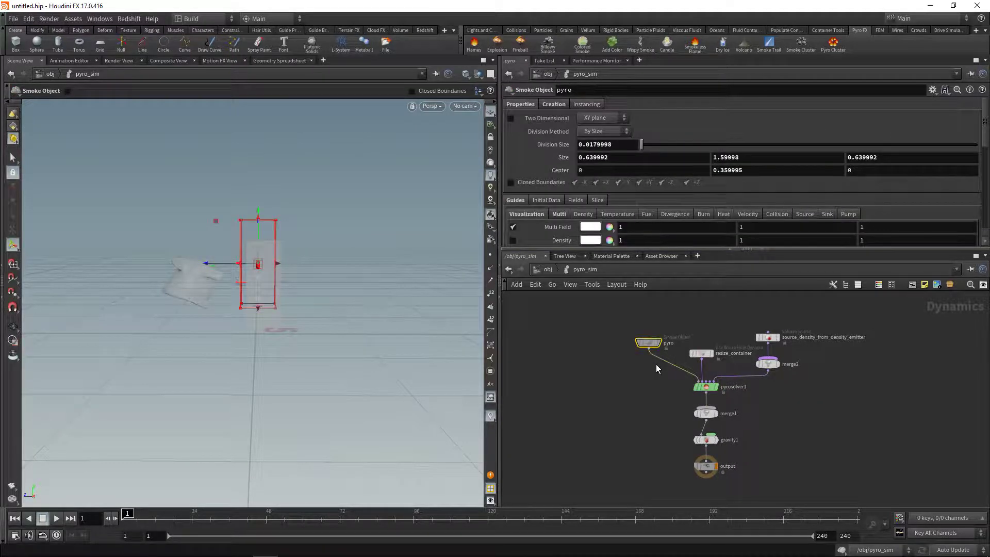
left_click_drag(586, 146, 618, 147)
type("2")
key("Return")
Set the pyro smoke container's size to 1.4 in X, 1.5 in Y and 6.6 in Z
left_click(663, 157)
type("1.4")
key("Tab")
type("1.5")
key("Tab")
type("6.6")
key("Return")
Set the pyro container's center to 0 in Y and 3 in Z, and save the scene as wind_tunnel_01.hip
left_click(735, 169)
type("0")
key("Tab")
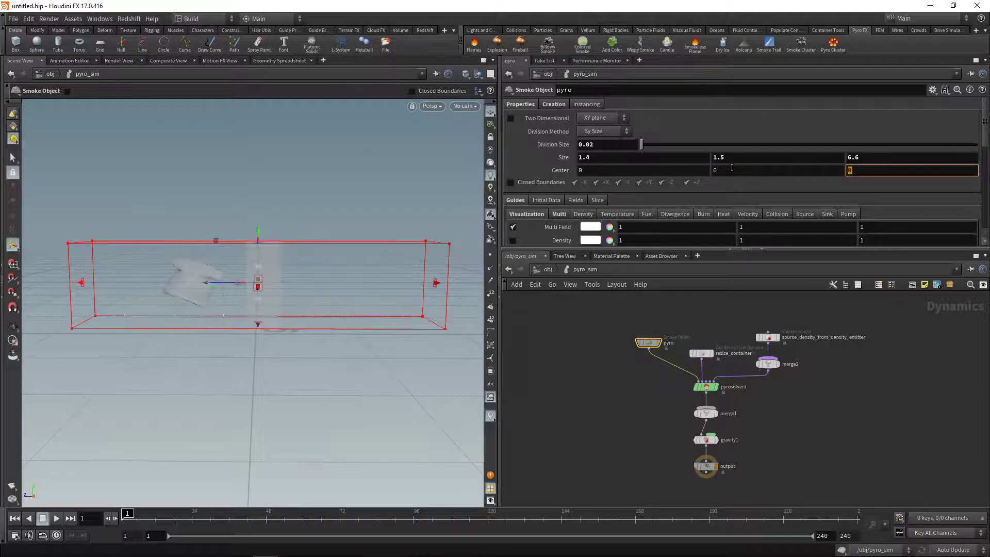
type("3")
key("Return")
key("Escape")
left_click_drag(191, 341, 365, 323)
key("Return")
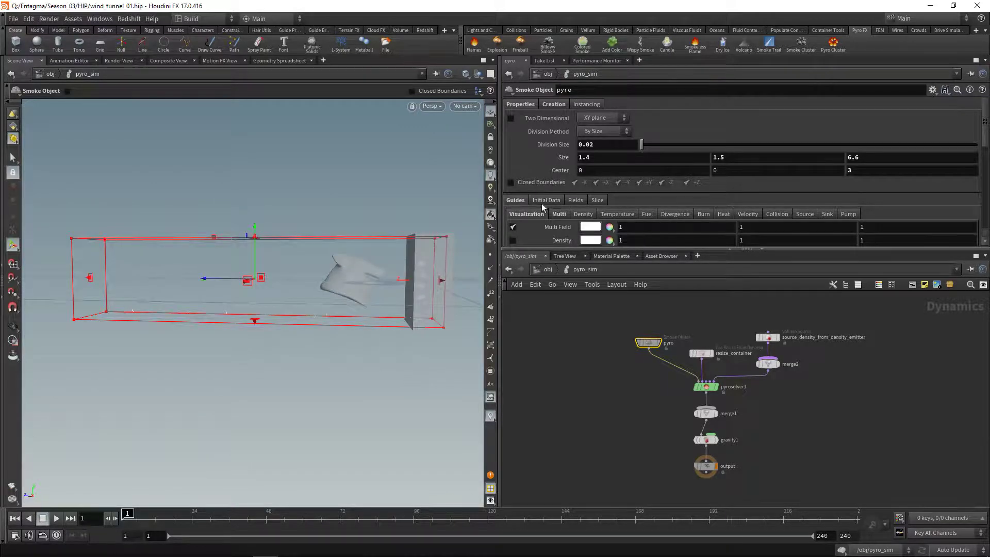
Enable closed boundaries on the pyro container except in -Z and +Z, and save the scene
left_click(511, 183)
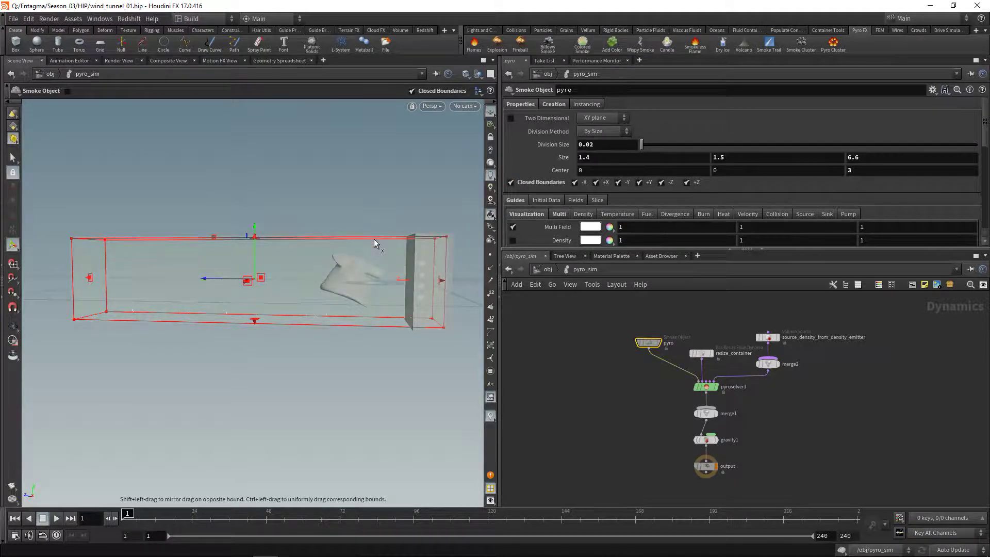
left_click(662, 182)
left_click(686, 182)
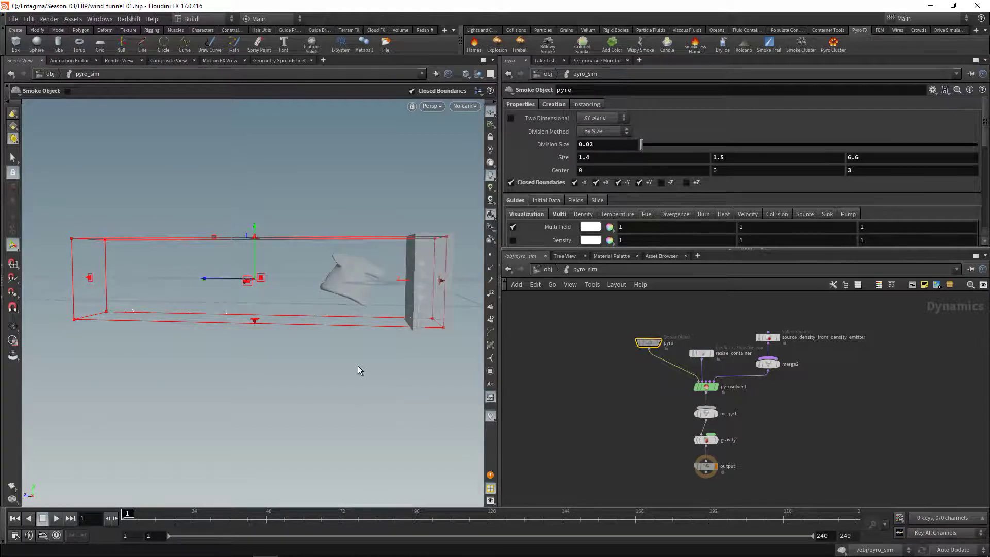
key("ctrl+s")
Remove the temperature and velocity operations from source_density_from_density_emitter, keeping only the density operation
left_click_drag(811, 313, 758, 346)
left_click_drag(680, 250, 681, 317)
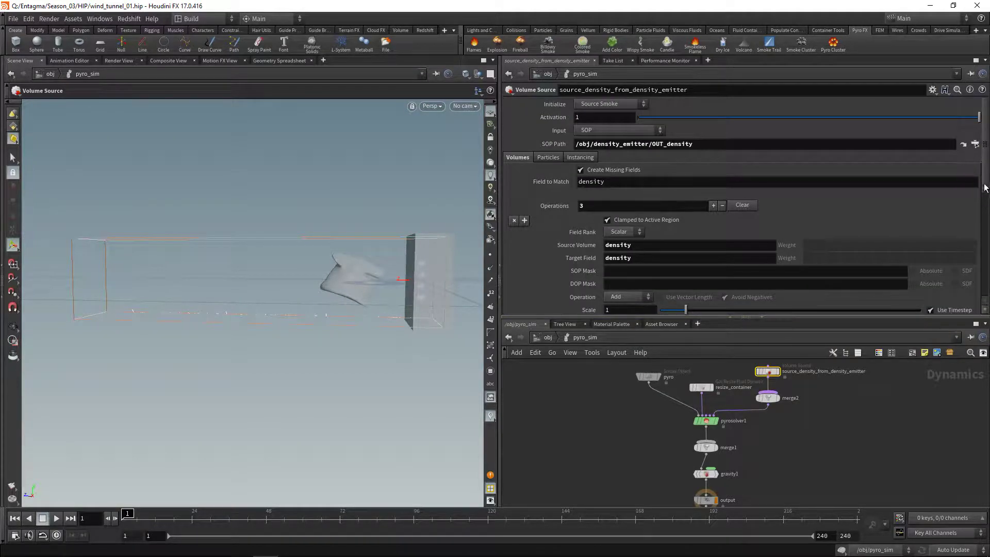
scroll(769, 210, "down", 3)
scroll(742, 207, "down", 2)
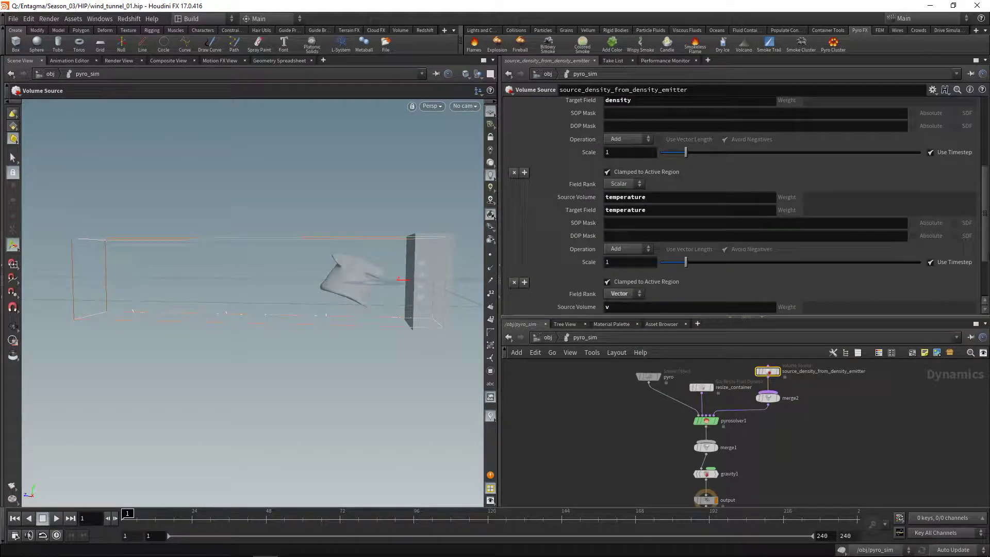
left_click(514, 172)
left_click(514, 247)
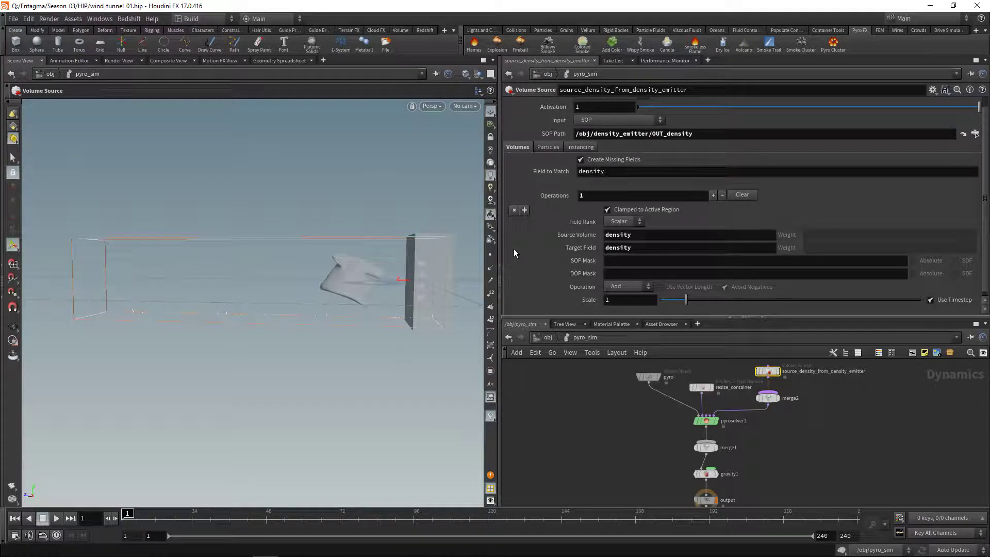
Set the resize_container node's padding to 0.05 and its reference field to vel, and check its maximum bounds settings
left_click(700, 388)
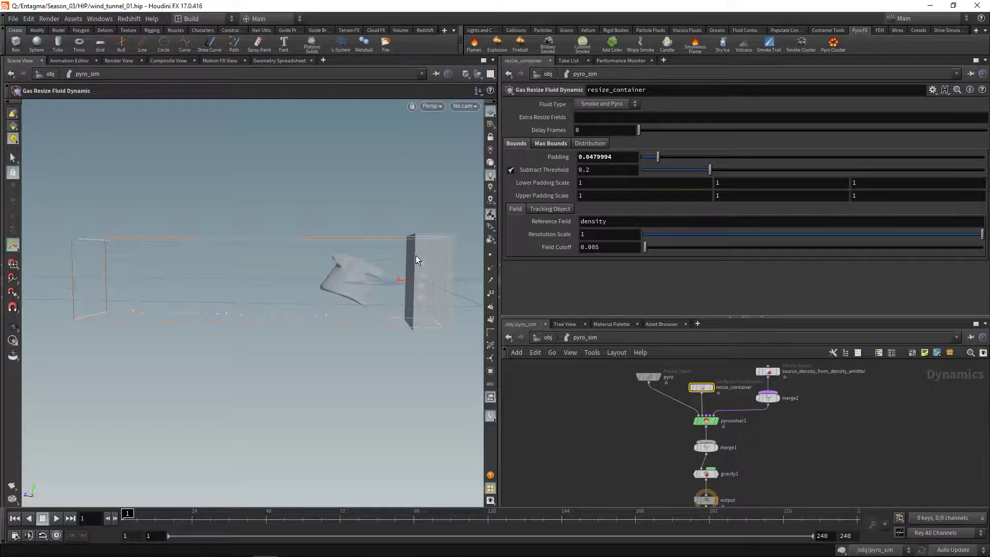
left_click(589, 156)
left_click_drag(591, 156, 622, 157)
type("5")
key("Return")
left_click(621, 220)
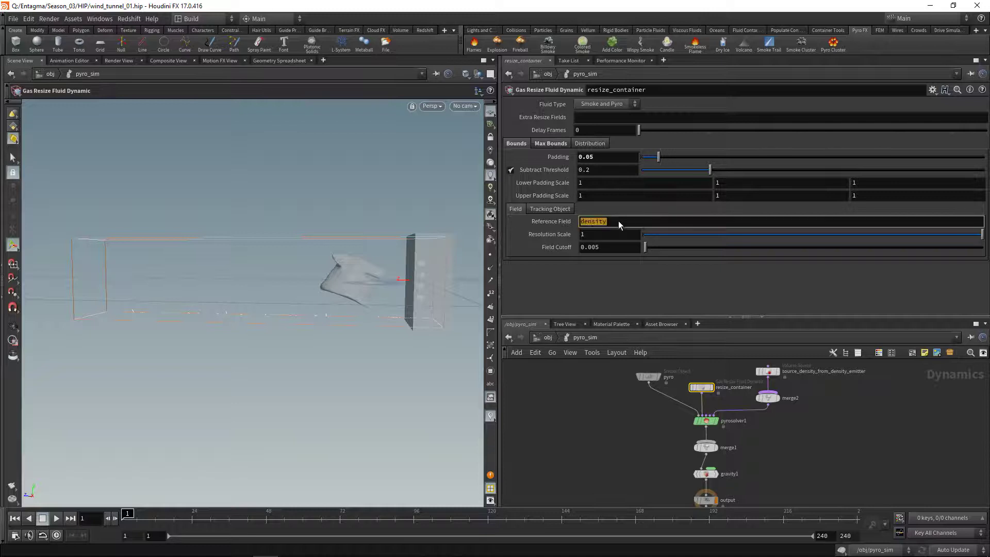
type("vel")
left_click(596, 408)
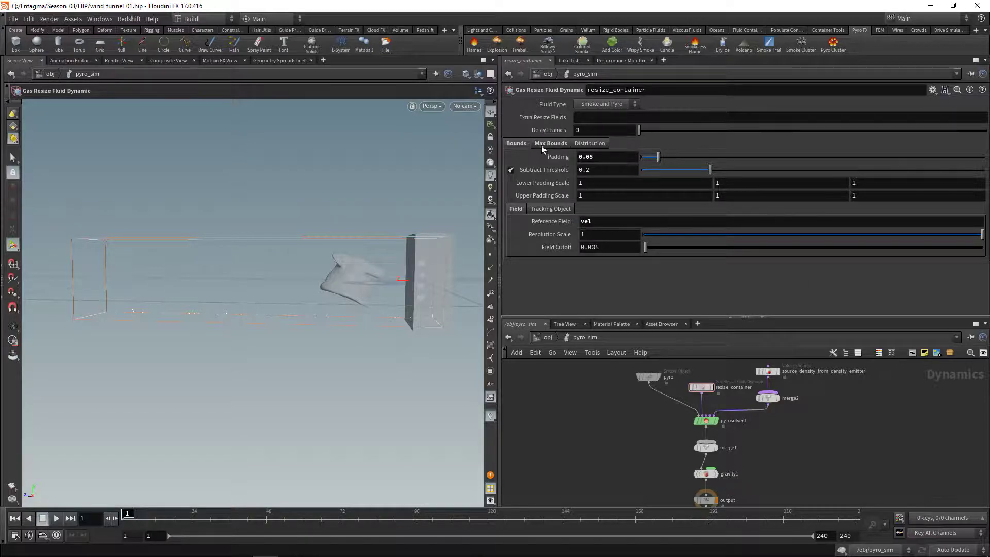
left_click(542, 147)
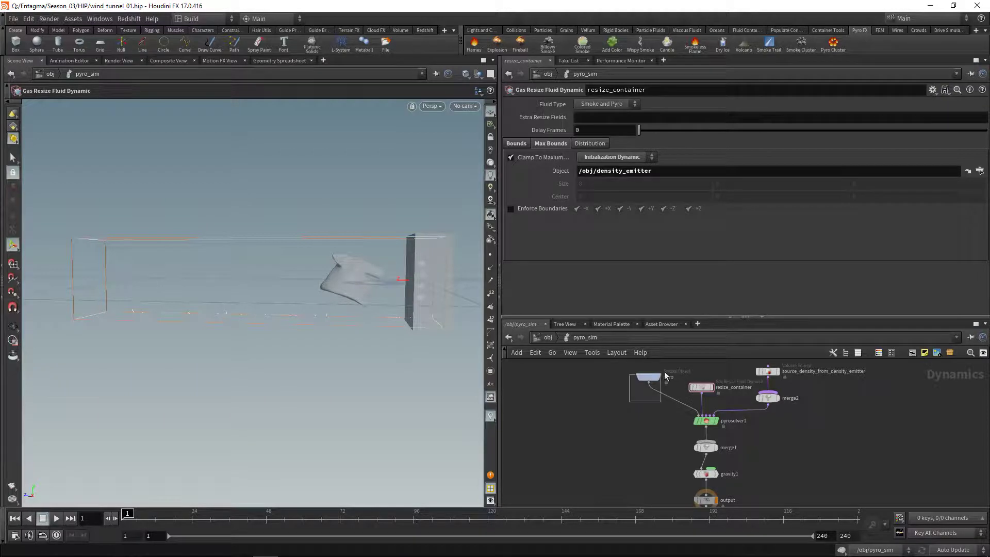
Set the pyro solver's buoyancy lift to 0 and its temperature diffusion to 0.03
left_click_drag(662, 418, 724, 438)
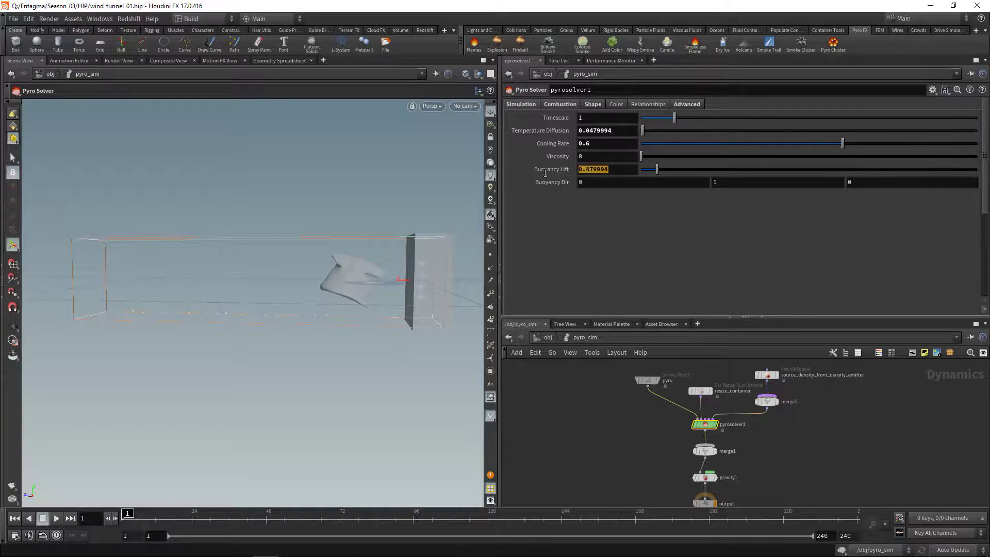
mouse_move(538, 171)
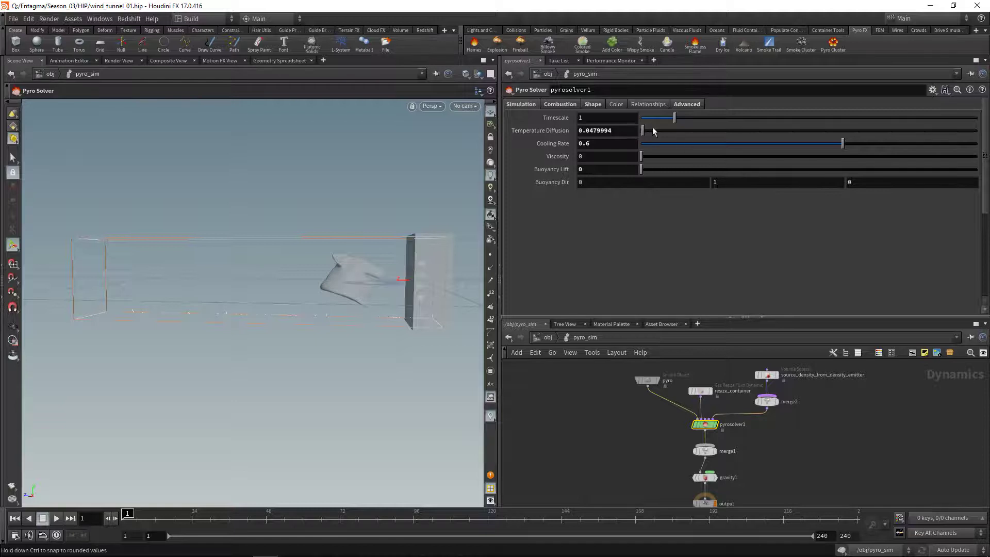
double_click(589, 131)
type("0.03")
key("Return")
Disable disturbance and turbulence in the pyro solver's shape settings and change its dissipation value
left_click(546, 105)
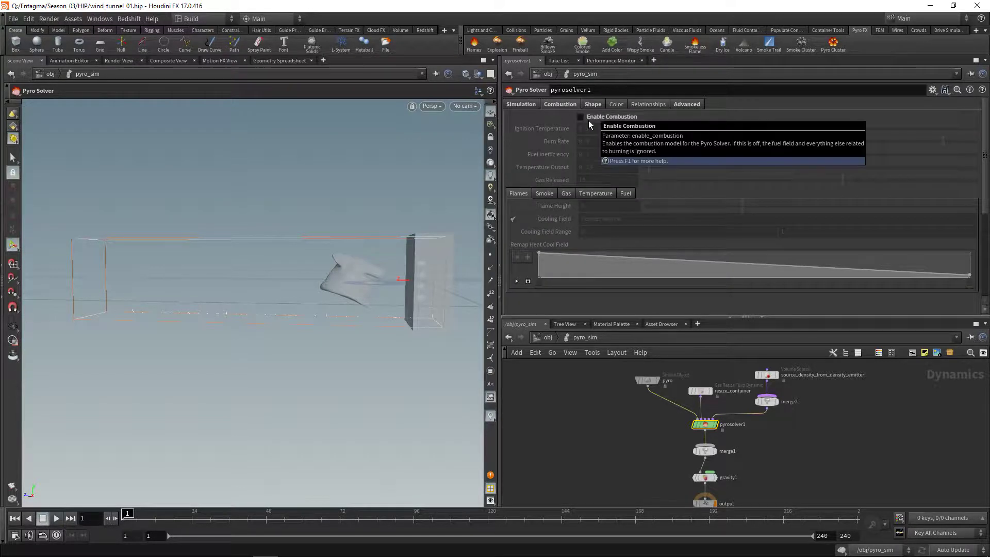
left_click(591, 105)
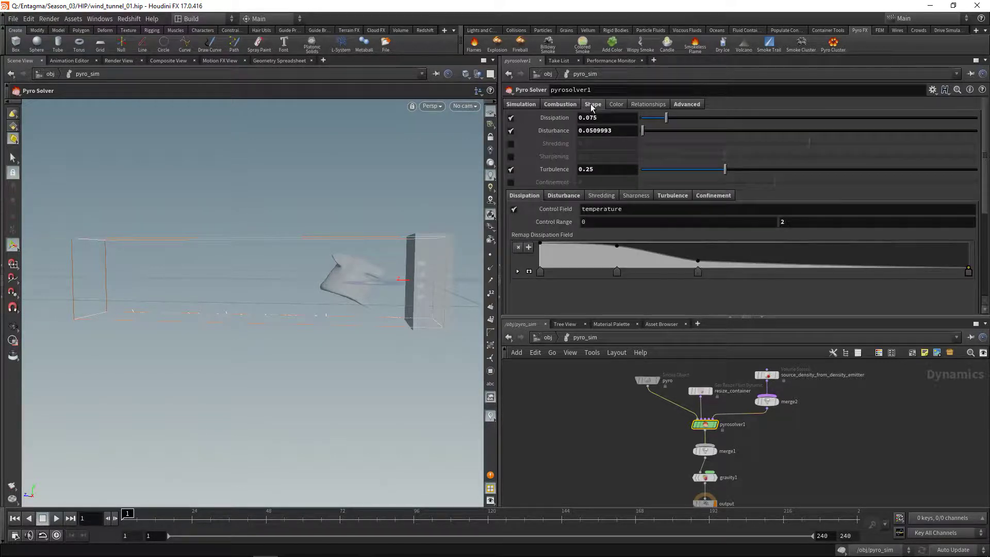
left_click(511, 130)
left_click(511, 170)
left_click(621, 116)
key("BackSpace")
type("1")
key("Return")
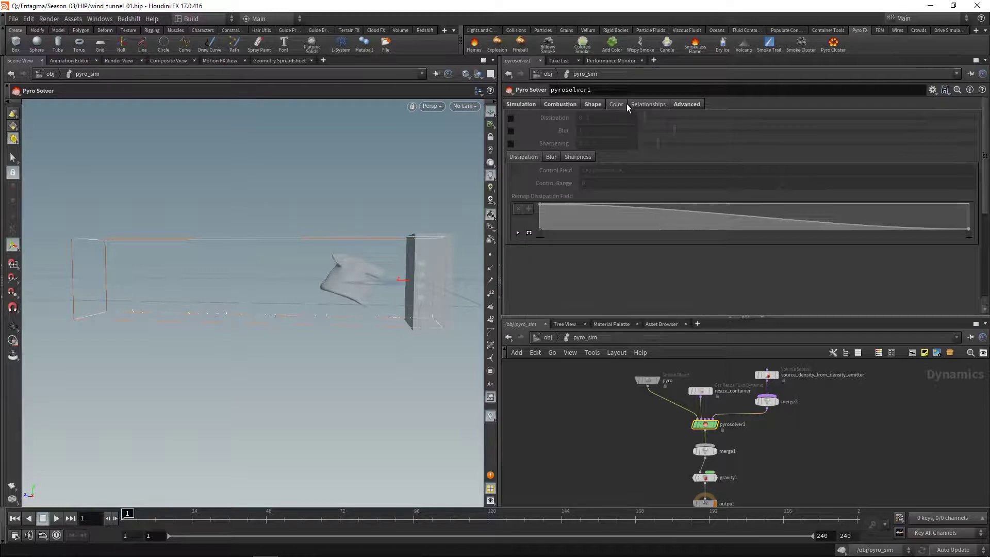
Set the pyro solver's minimum substeps to 2 and maximum substeps to 4
left_click(644, 104)
left_click(686, 105)
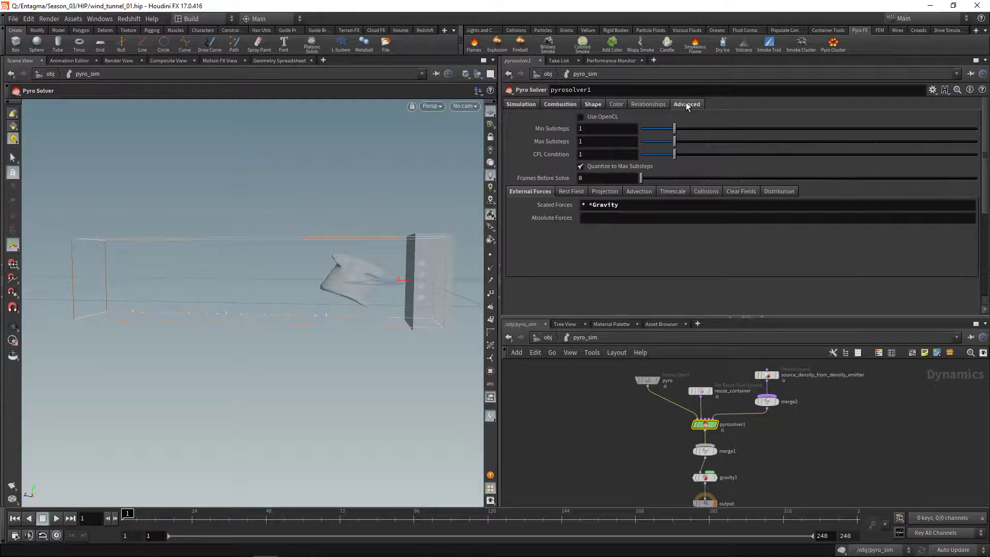
left_click(591, 129)
type("2")
key("Tab")
type("4")
key("Tab")
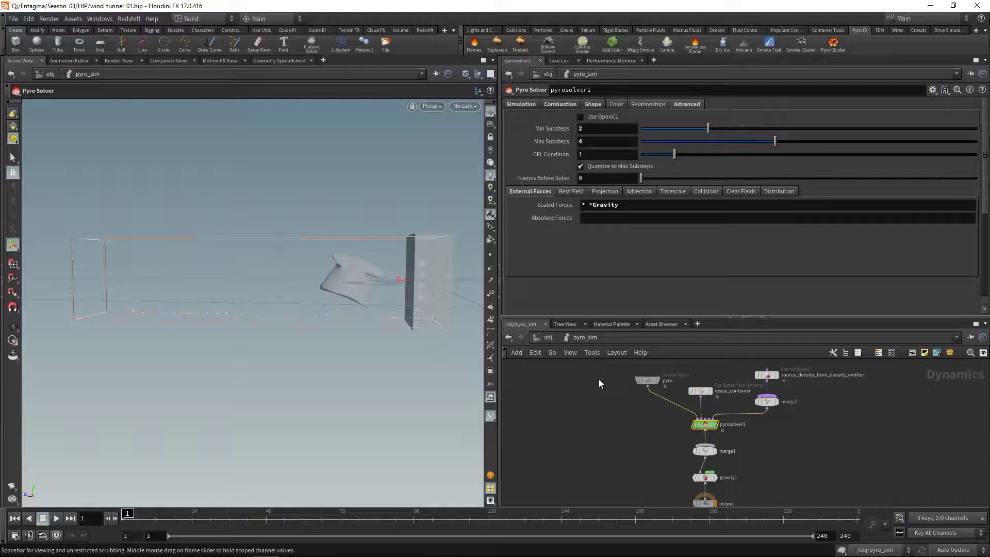
Return to the object level and arrange the collider and emitter nodes in one column, with pyro_sim and pyro_import in a second column
key("u")
left_click_drag(633, 416, 755, 485)
left_click_drag(724, 456, 724, 457)
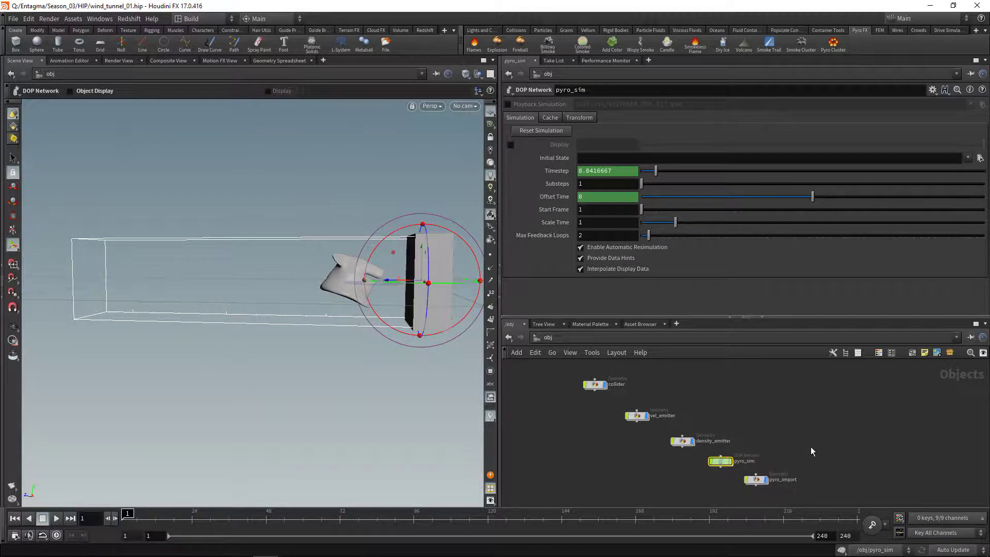
middle_click_drag(806, 453, 805, 425)
left_click_drag(807, 430, 762, 370)
middle_click_drag(762, 371, 763, 390)
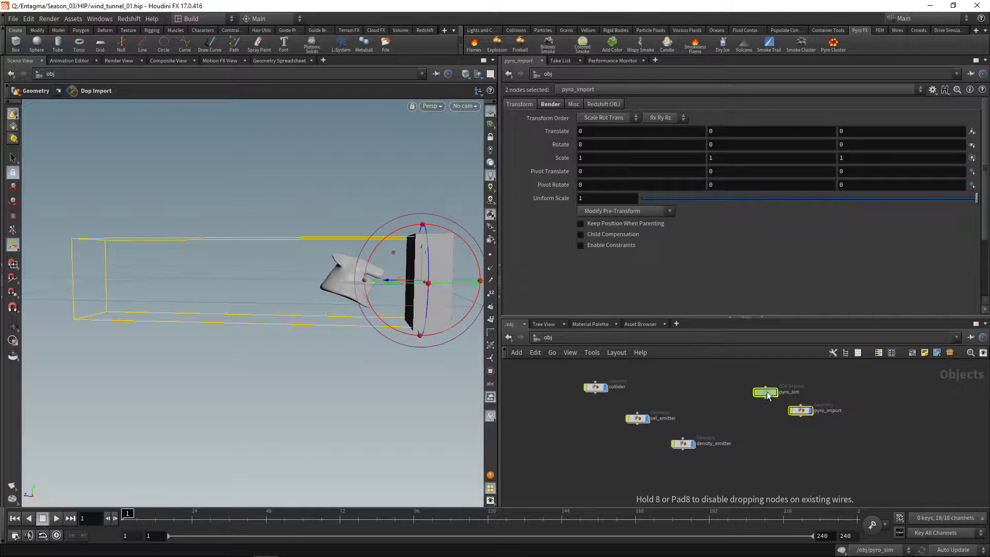
left_click_drag(572, 374, 696, 451)
left_click_drag(690, 400, 687, 416)
left_click_drag(743, 375, 820, 422)
key("l")
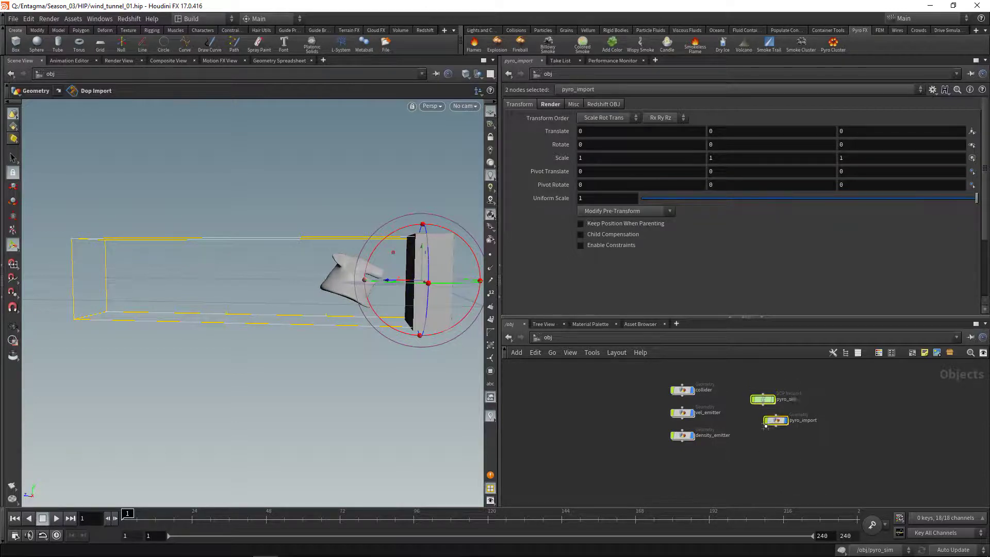
left_click(809, 448)
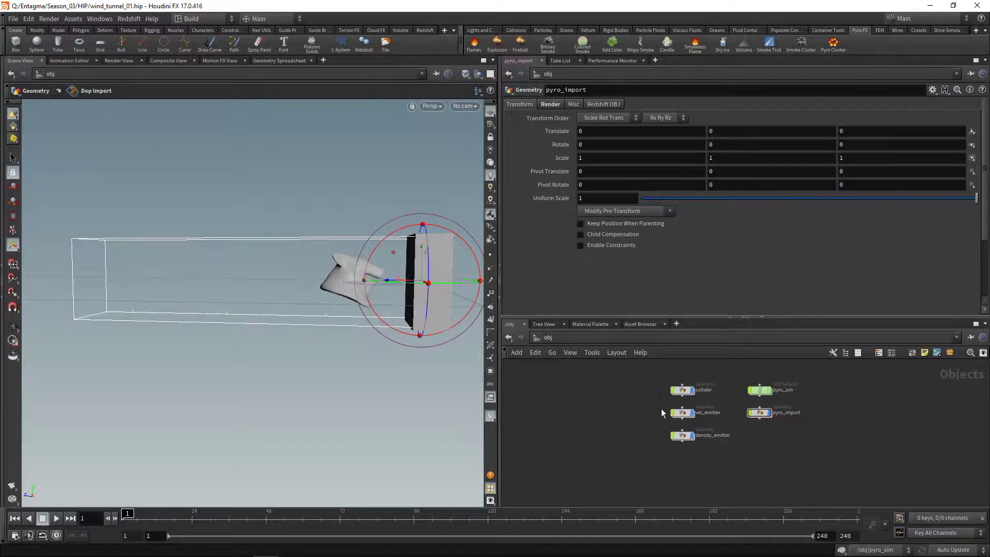
Add the collider object to the simulation as a Static Object
left_click(682, 390)
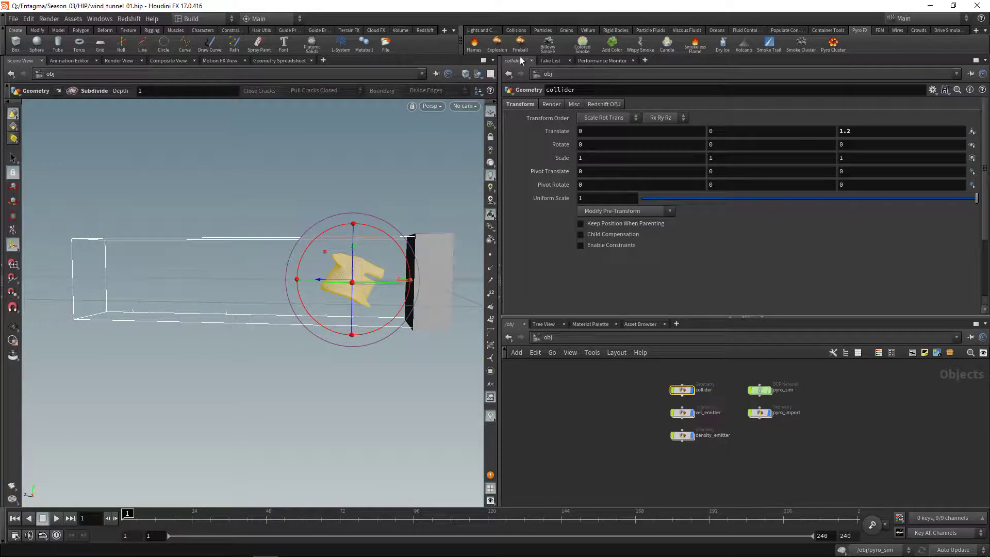
left_click(516, 30)
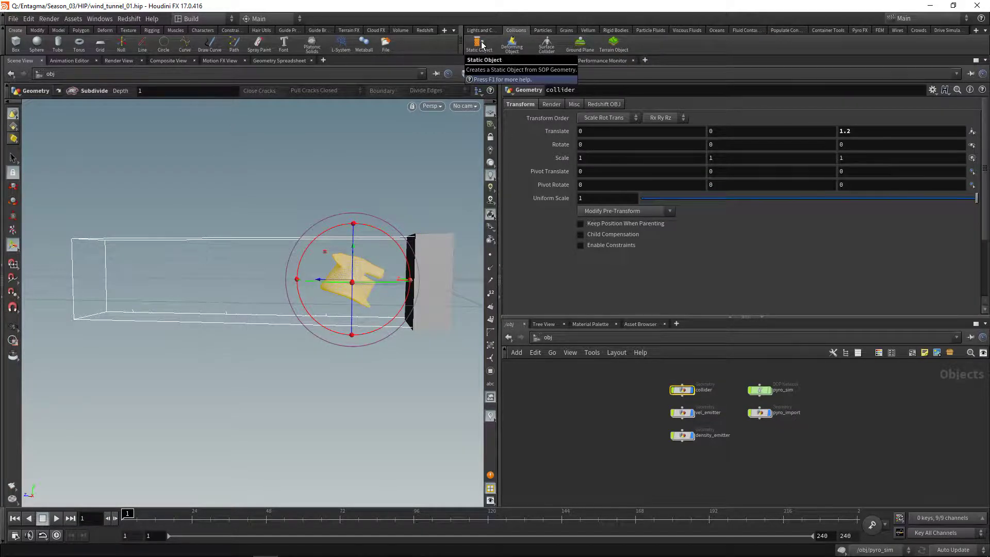
left_click(479, 45)
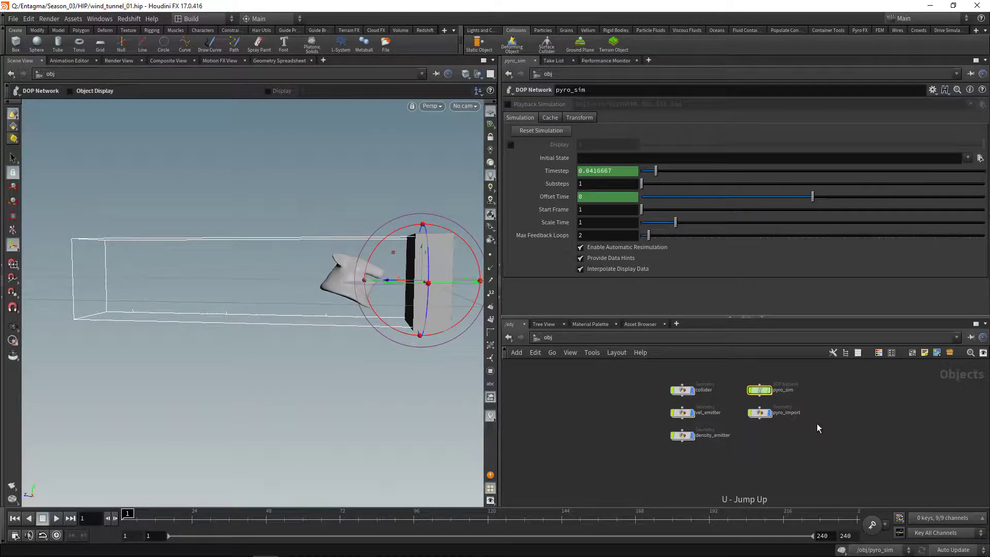
Inside pyro_sim, arrange the collider, merge3 and staticsolver1 nodes in a vertical column to the left of the pyro node
double_click(762, 391)
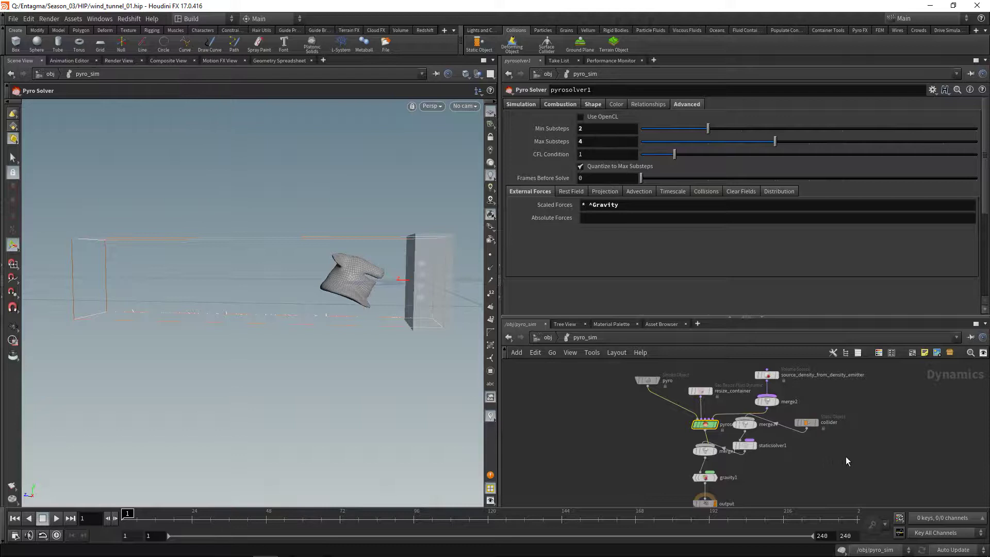
left_click_drag(749, 426, 566, 416)
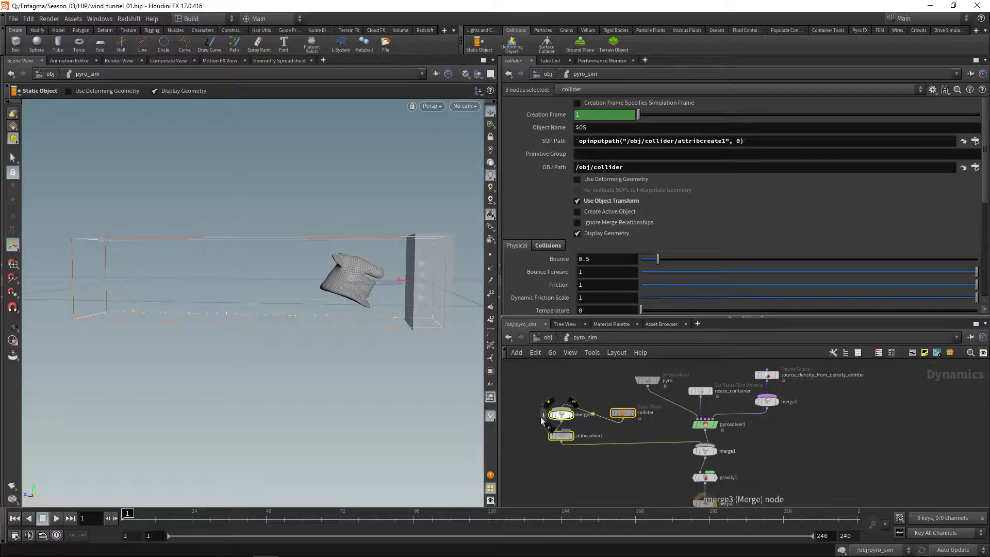
key("l")
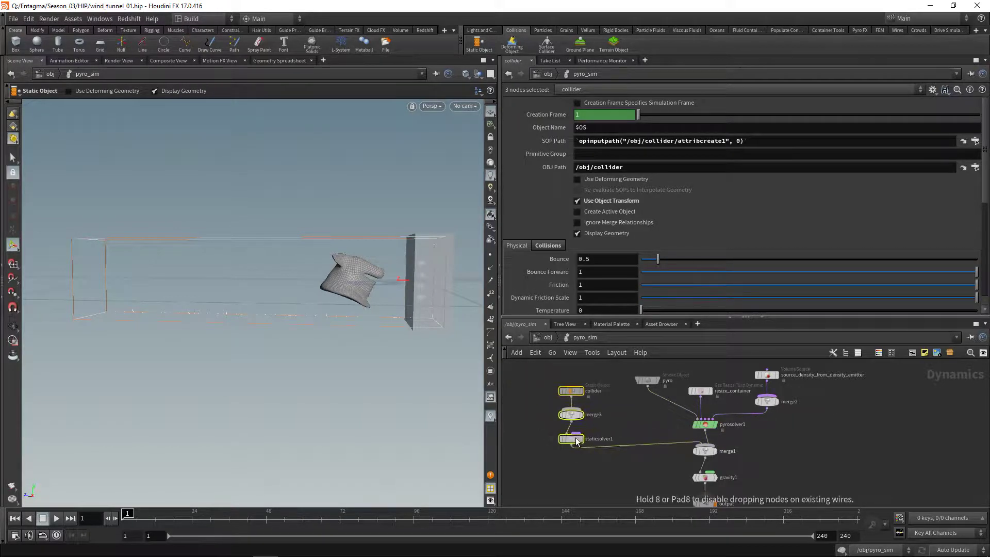
left_click(567, 380)
middle_click_drag(552, 389, 552, 392)
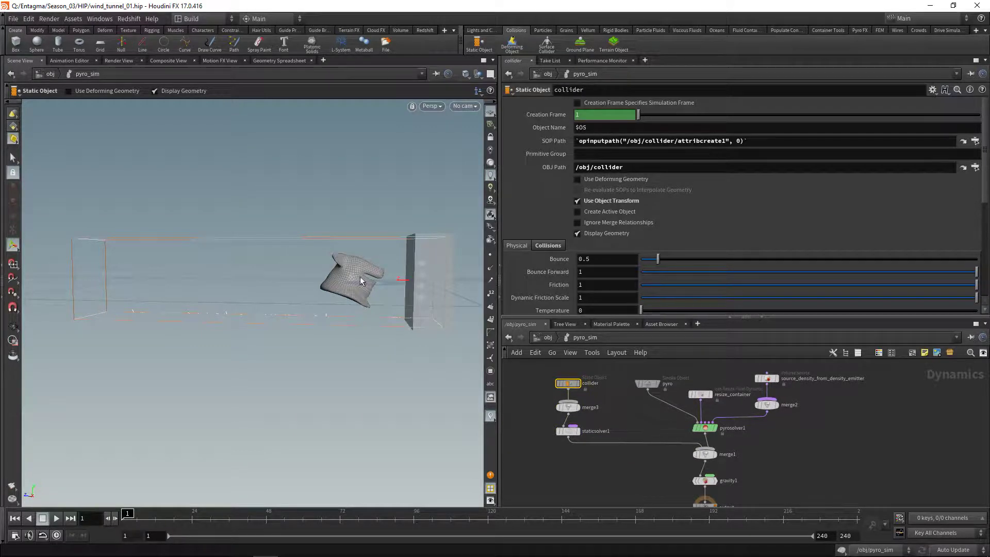
Trim the trailing digits from the static collider's collision volume division size, return to the object level and save the scene
left_click(548, 245)
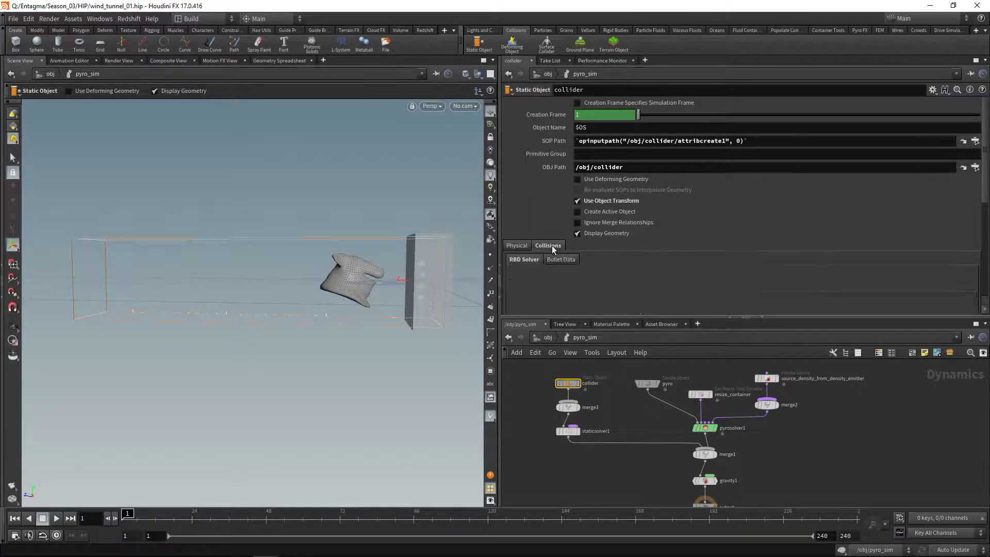
scroll(986, 171, "down", 3)
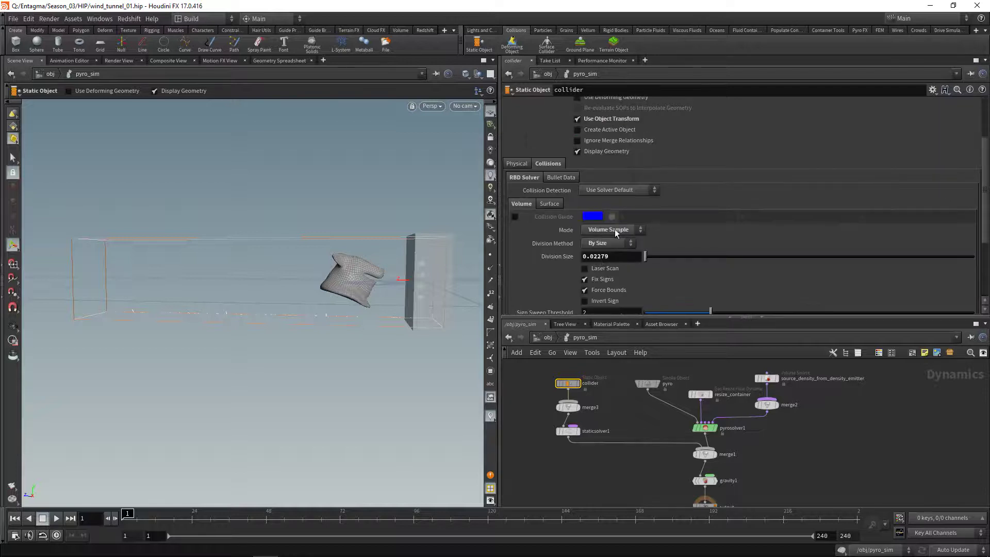
left_click_drag(597, 256, 627, 260)
key("BackSpace")
key("Return")
key("u")
key("ctrl+s")
Copy the create_density, add_noise, rasterize and OUT_density nodes from density_emitter and return to the object level
left_click(679, 413)
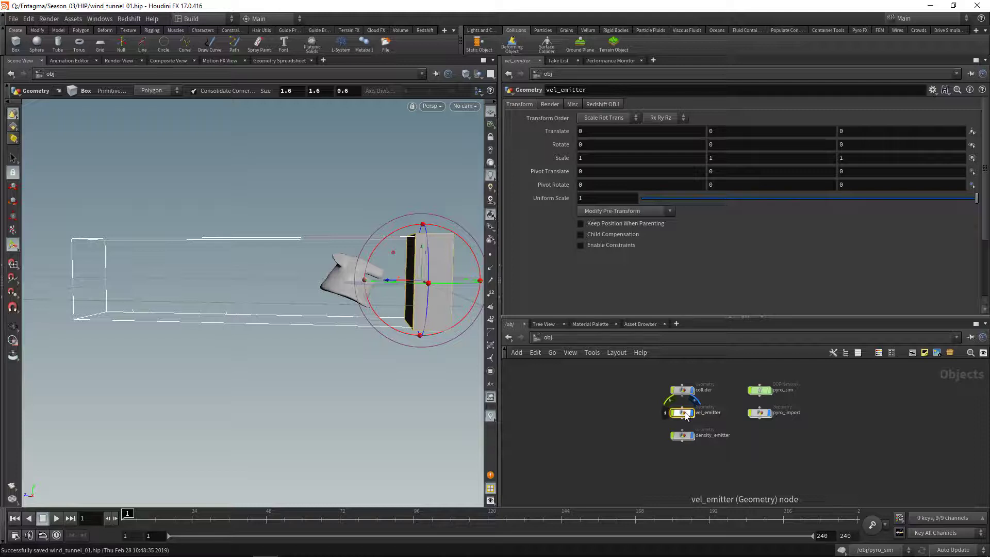
double_click(682, 436)
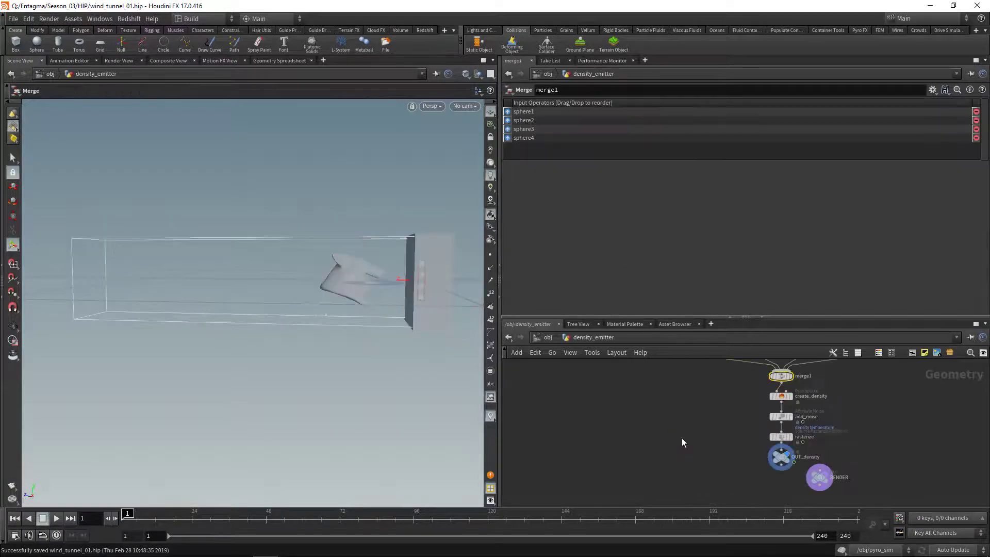
key("h")
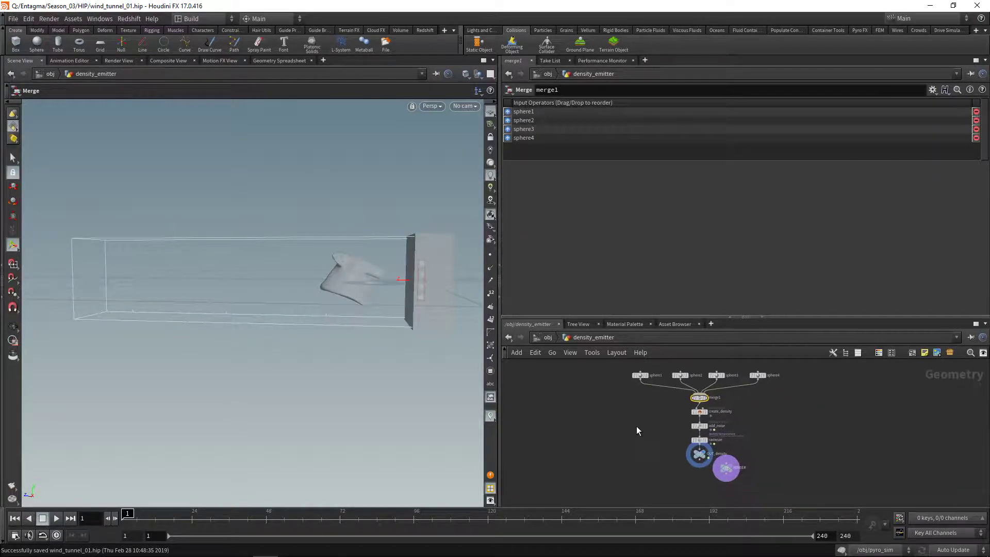
scroll(638, 423, "up", 2)
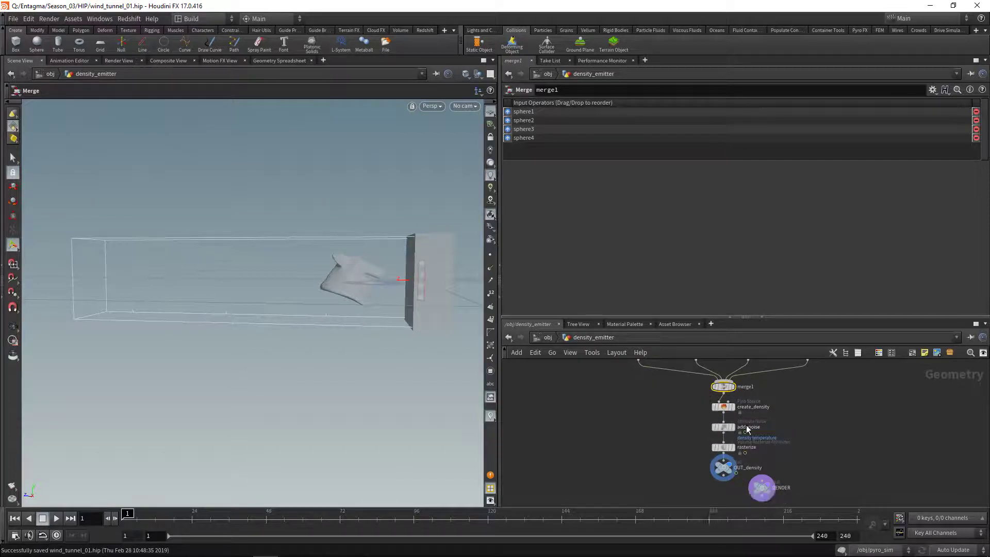
left_click_drag(689, 483, 738, 413)
key("ctrl+c")
key("u")
Paste the four copied nodes into vel_emitter, feed them from box1 and lay out the network
left_click(684, 413)
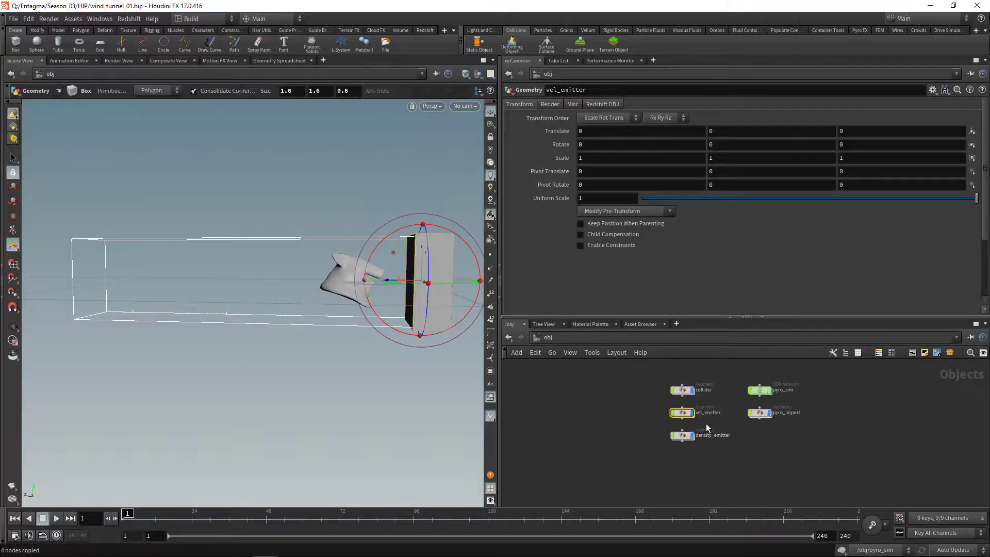
key("i")
key("ctrl+v")
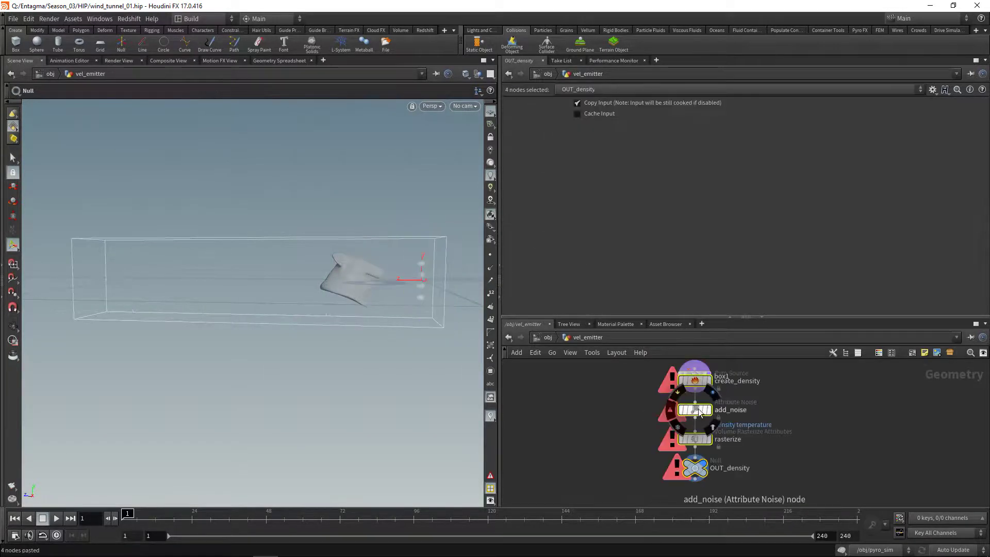
left_click_drag(698, 408, 686, 429)
left_click_drag(692, 386, 685, 402)
key("l")
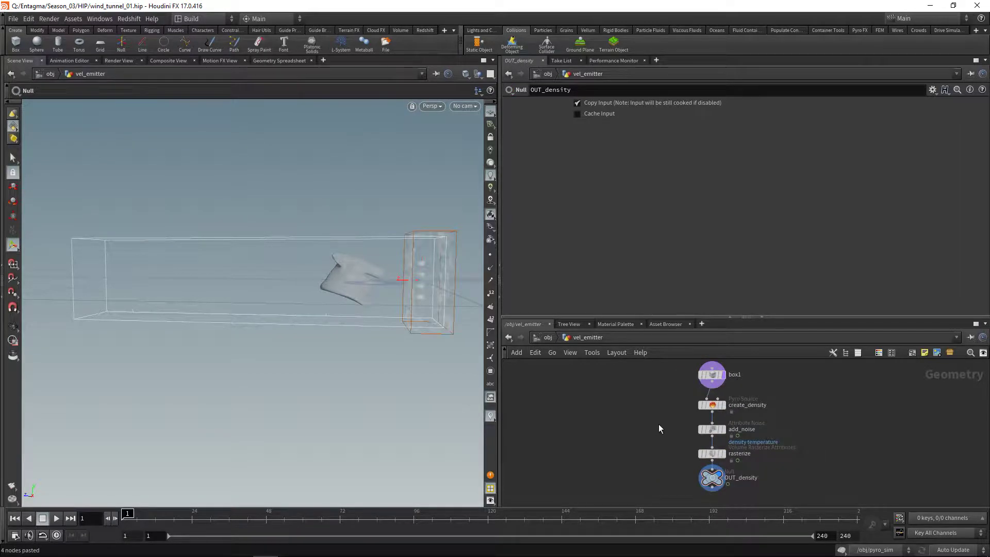
Delete the add_noise node from both the vel_emitter and density_emitter networks
left_click(744, 432)
key("Delete")
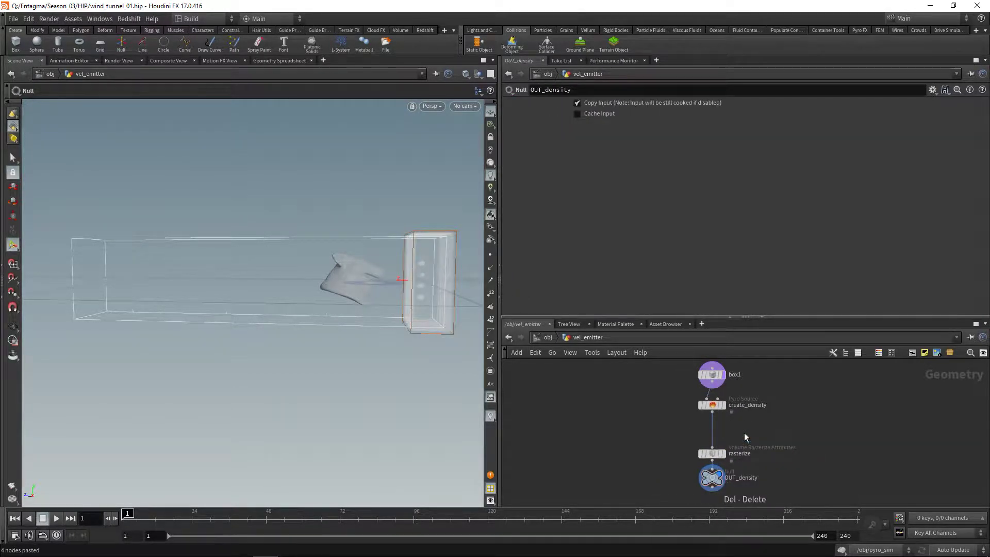
key("u")
left_click(688, 436)
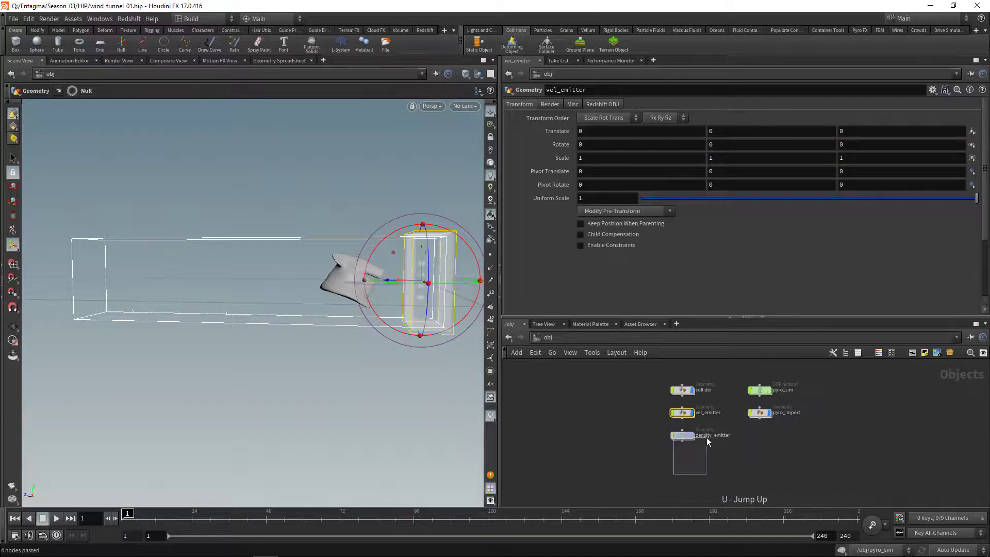
key("Return")
key("Up")
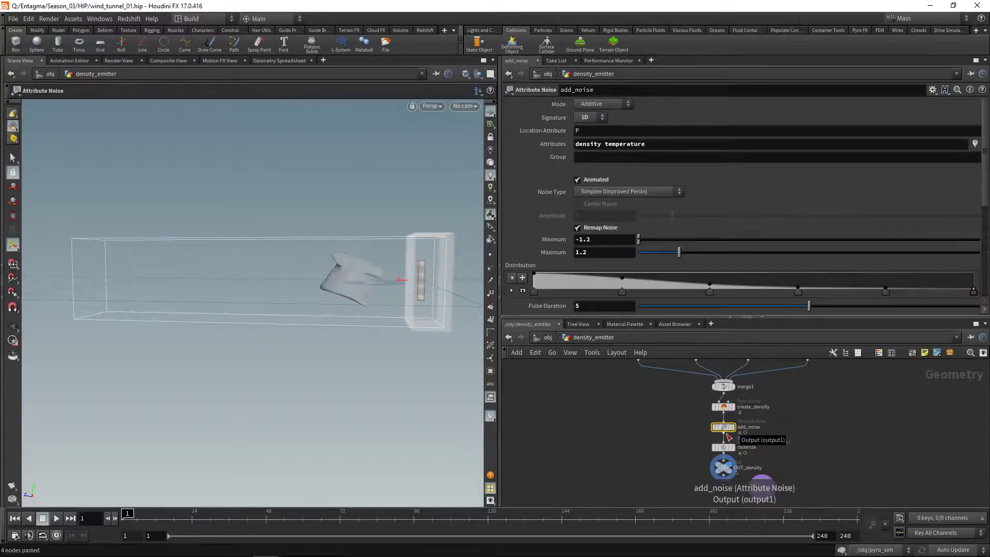
key("Delete")
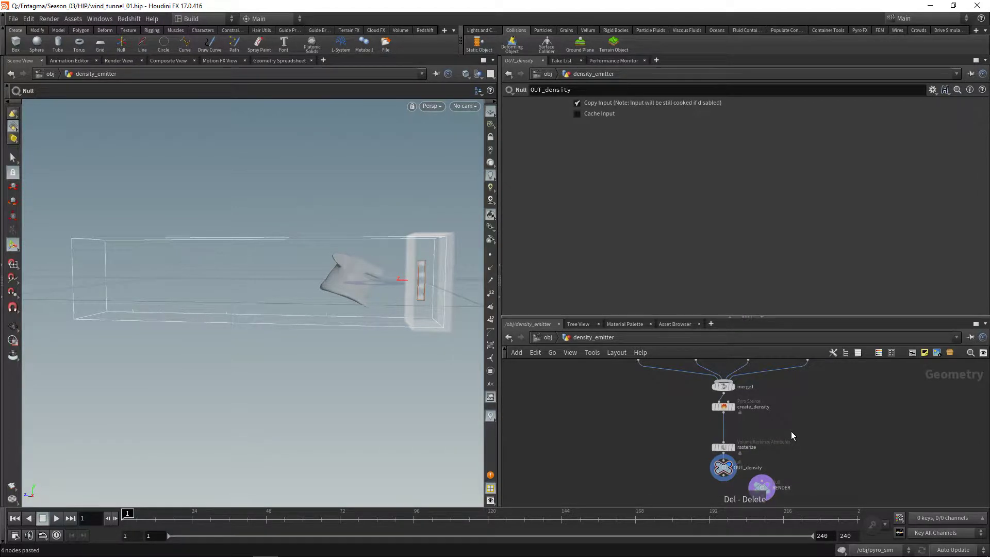
In vel_emitter's create_density node, remove the Temperature attribute and switch the Density attribute to Velocity
key("u")
left_click(694, 411)
key("Return")
key("l")
left_click(716, 405)
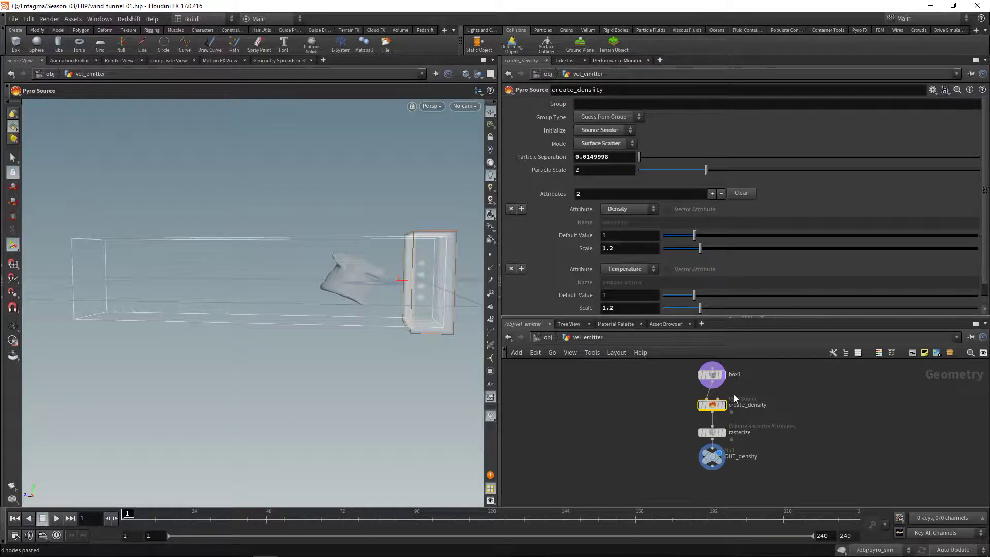
left_click(511, 267)
left_click(640, 208)
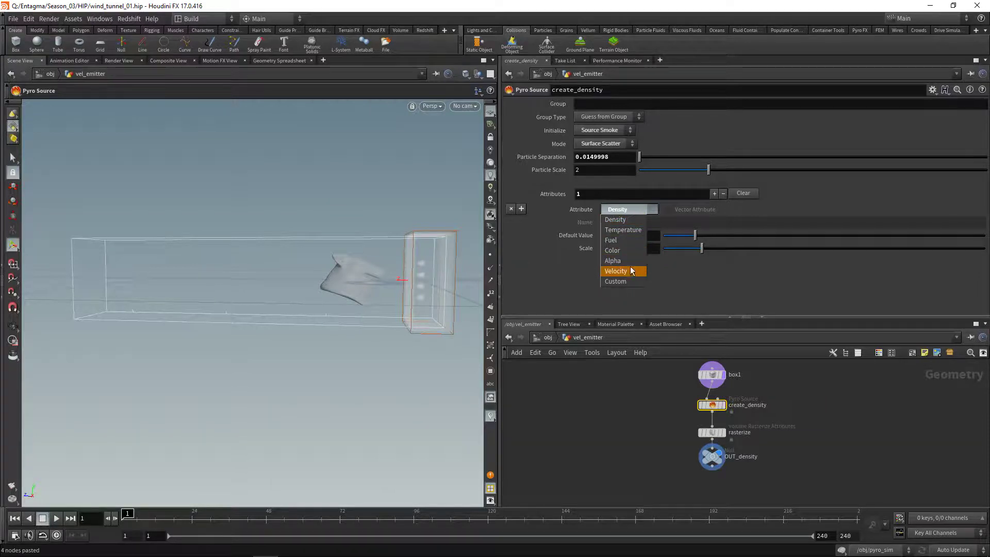
left_click(617, 271)
Set the Velocity attribute's default value to 0, 0, 1 and its scale to 1
left_click(650, 233)
type("0")
key("Tab")
type("0")
key("Tab")
left_click(619, 272)
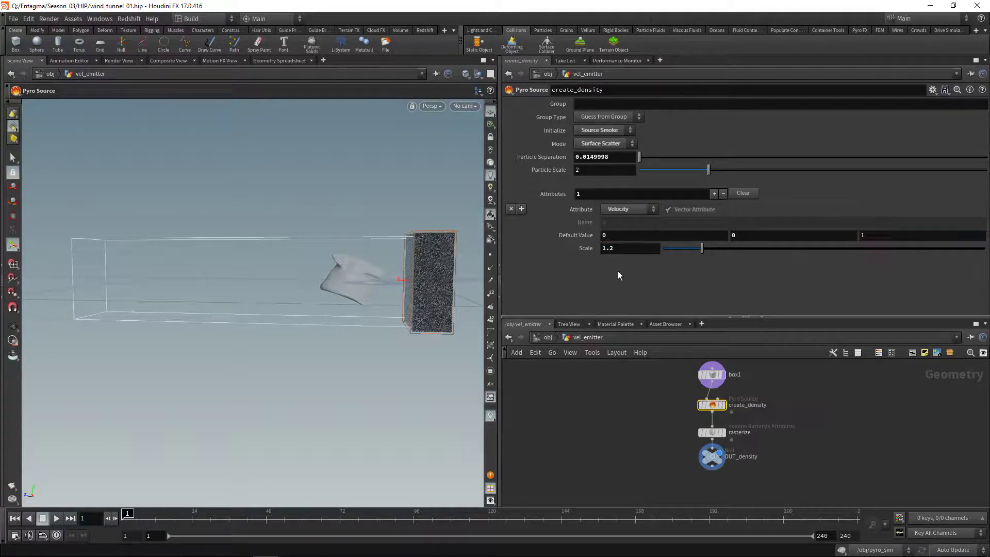
left_click(630, 248)
type("1")
key("Return")
Change the velocity source's scattering mode to Volume Scatter
mouse_move(438, 268)
left_mouse_down("alt")
mouse_move(447, 273)
mouse_move(440, 258)
mouse_move(447, 282)
mouse_move(441, 264)
left_mouse_up("alt")
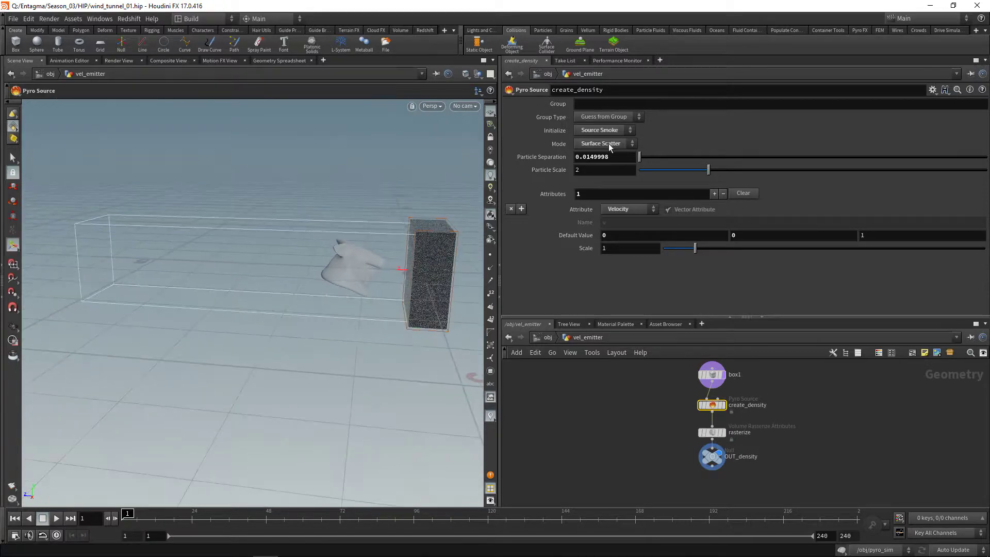
left_click(609, 145)
left_click(607, 174)
mouse_move(438, 290)
left_mouse_down("alt")
mouse_move(459, 305)
mouse_move(446, 277)
left_mouse_up("alt")
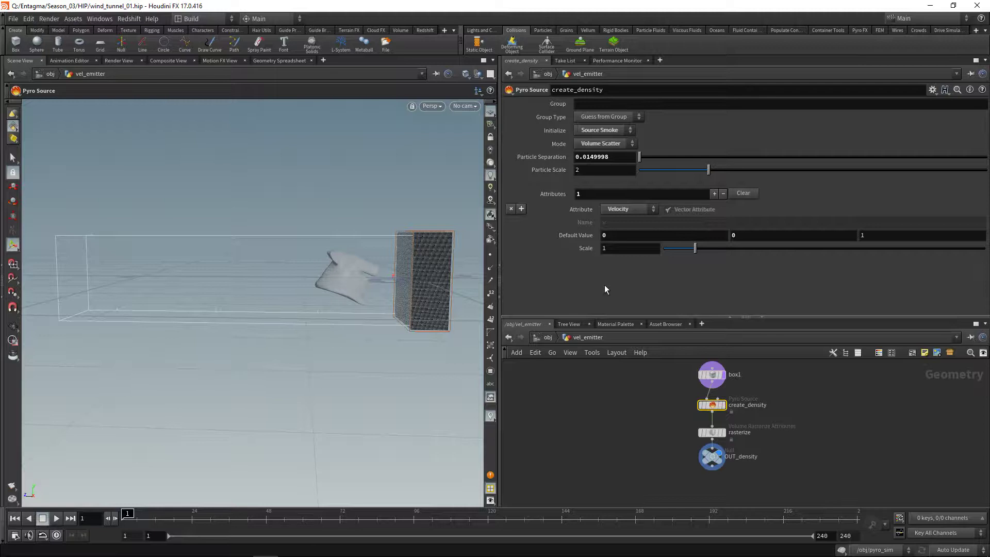
Reduce the attributes list of vel_emitter's rasterize node to v only
left_click(712, 432)
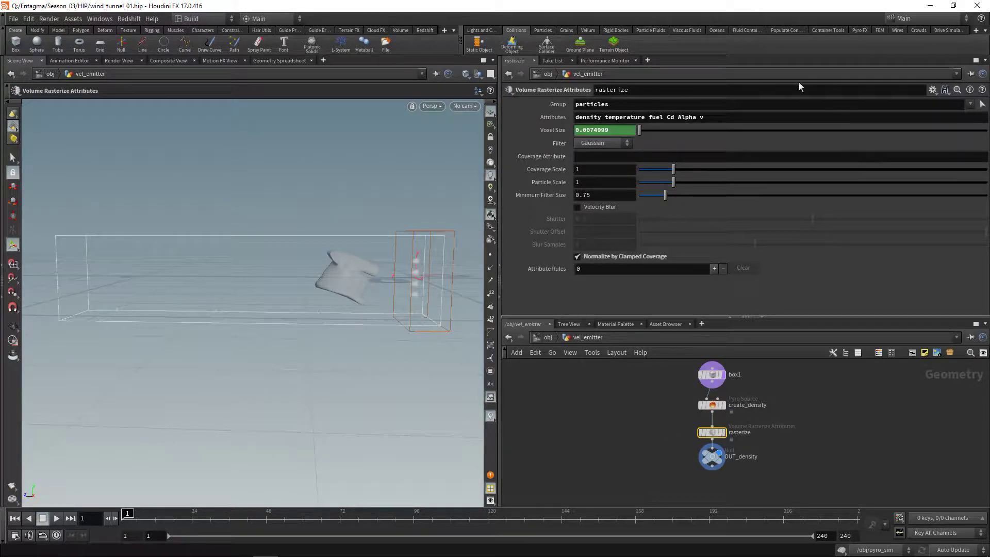
left_click_drag(698, 118, 576, 118)
key("BackSpace")
left_click(596, 416)
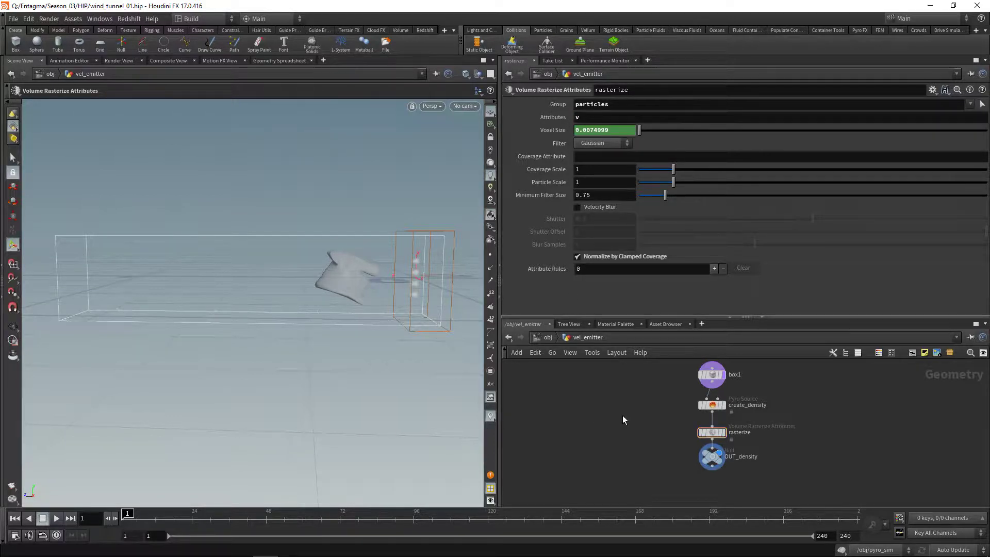
Rename vel_emitter's output null to OUT_vel and return to the object level
double_click(743, 457)
left_click_drag(741, 457, 764, 457)
type("vel")
left_click(870, 457)
key("u")
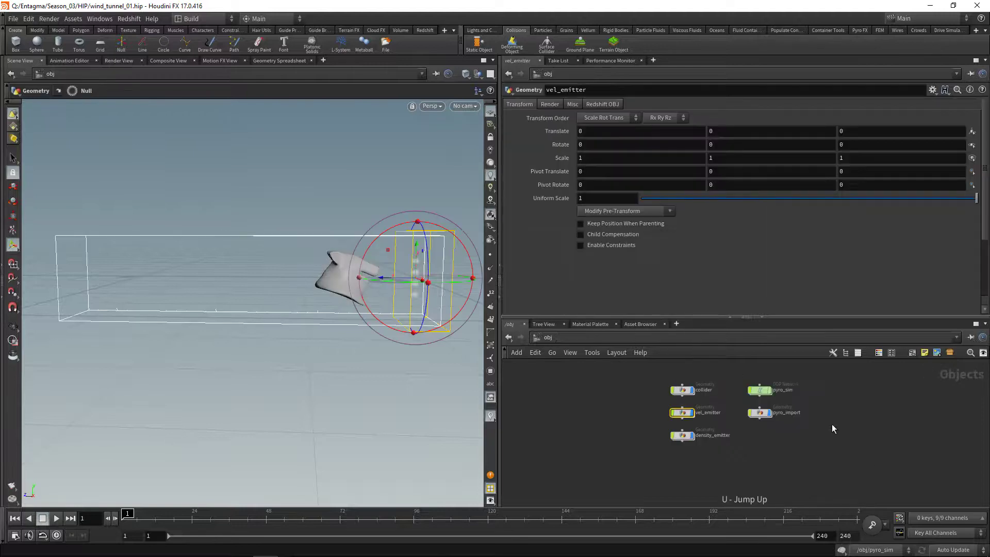
Save the scene and, inside pyro_sim, duplicate the density volume source and rename the copy source_velocity
double_click(747, 397)
key("ctrl+s")
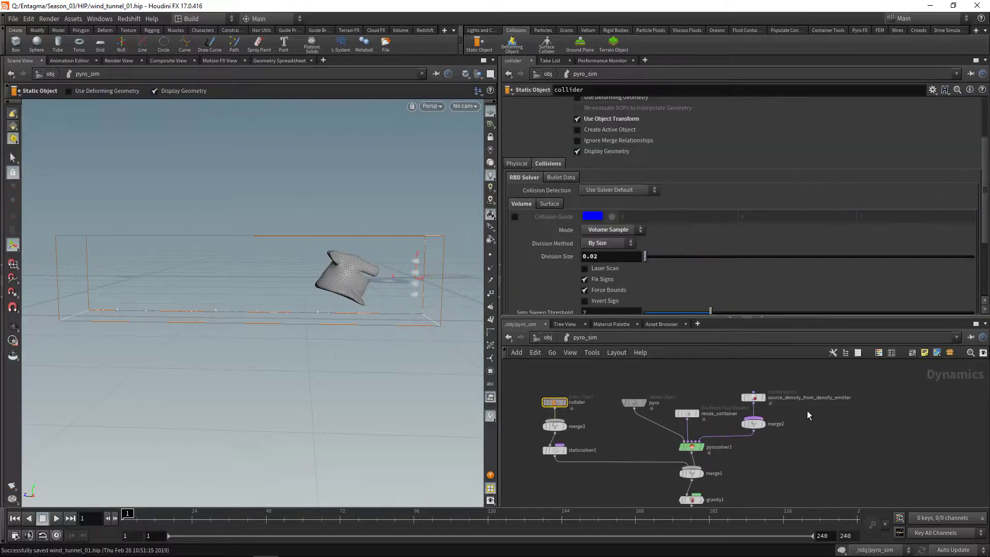
left_click(738, 397)
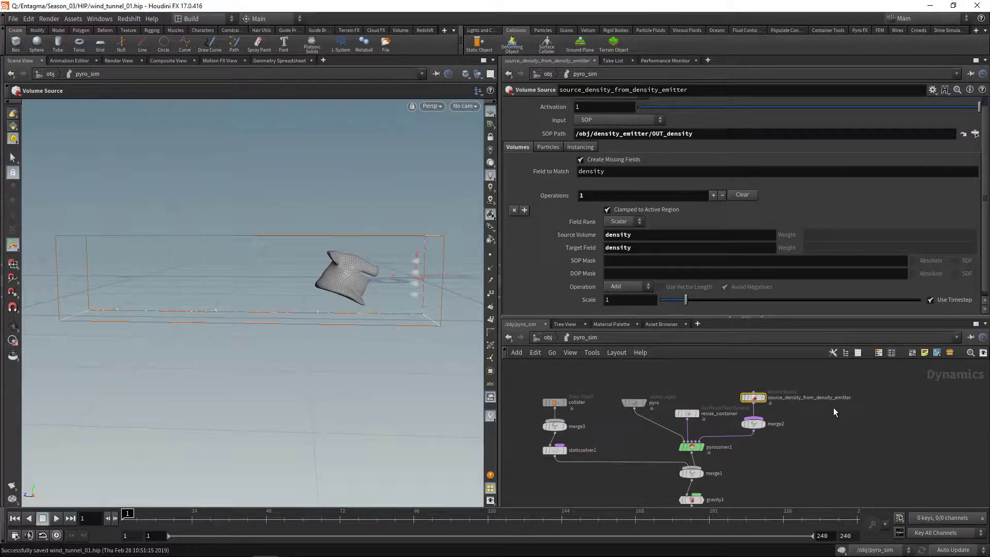
key("ctrl+c")
key("ctrl+v")
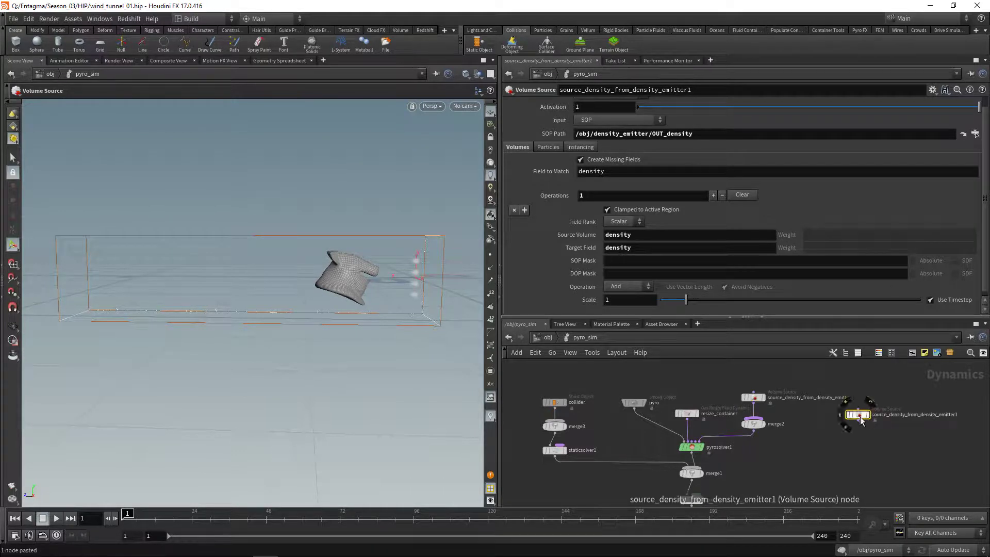
double_click(894, 416)
left_click_drag(891, 415, 972, 415)
type("velocity")
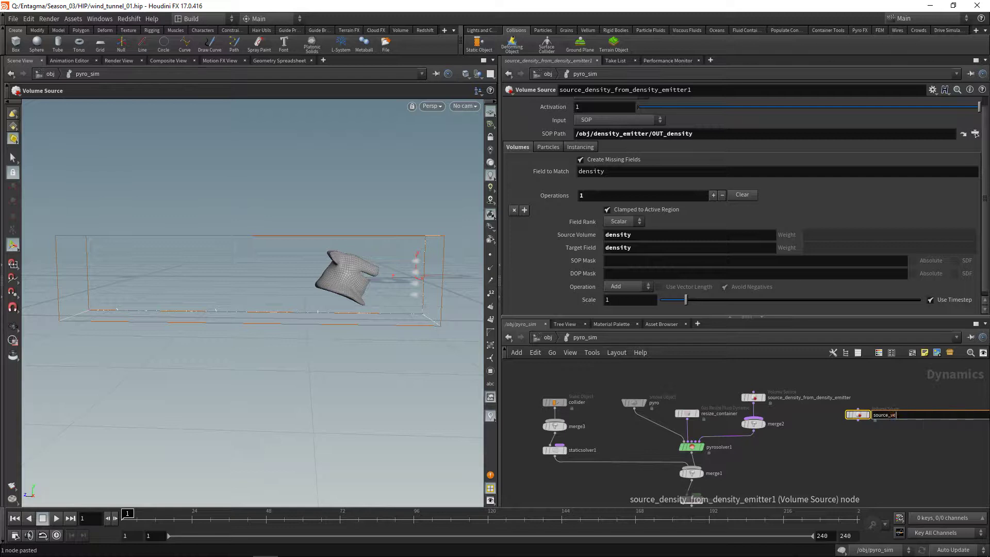
key("Return")
Connect source_velocity to merge2, place it beside the density source, and set its SOP path to /obj/vel_emitter/OUT_vel
left_click(857, 422)
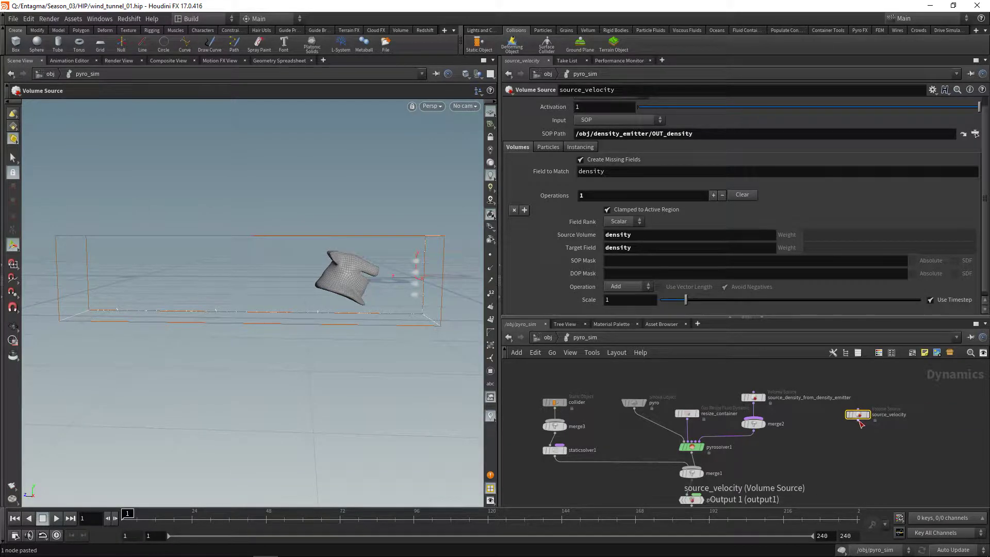
left_click(753, 417)
left_click_drag(857, 415, 872, 398)
left_click(974, 135)
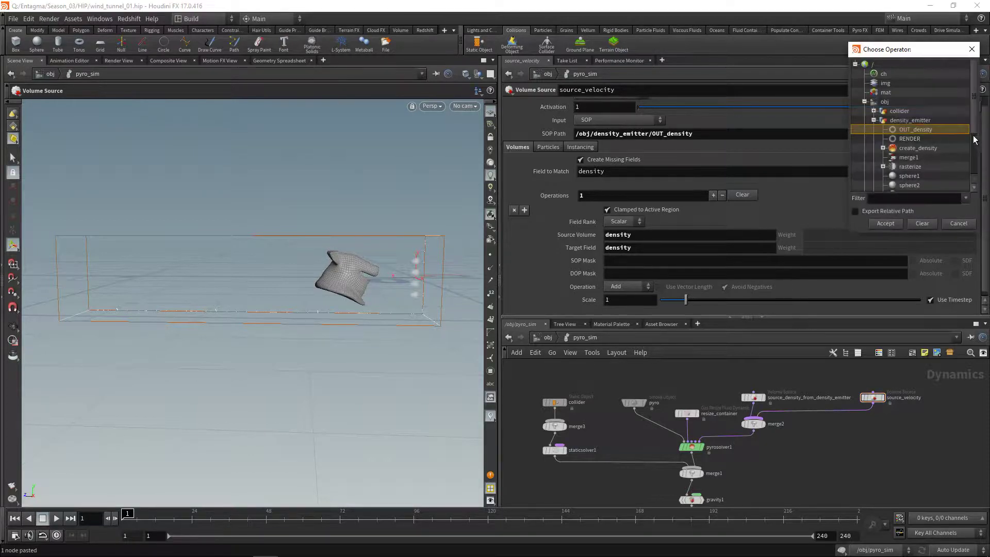
double_click(879, 124)
double_click(896, 163)
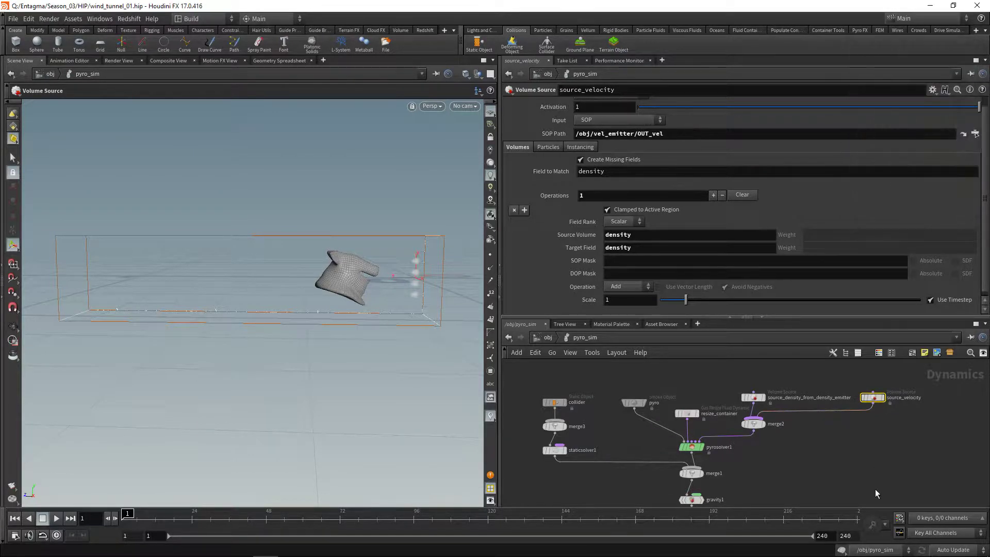
Set source_velocity's field rank to Vector, with source volume v and target field vel
left_click(618, 243)
double_click(625, 235)
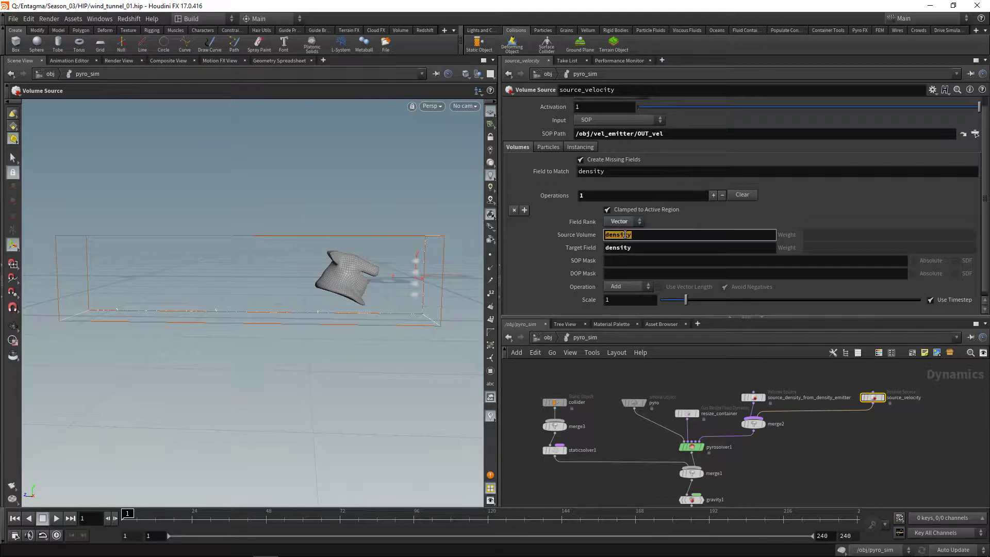
type("v")
double_click(630, 246)
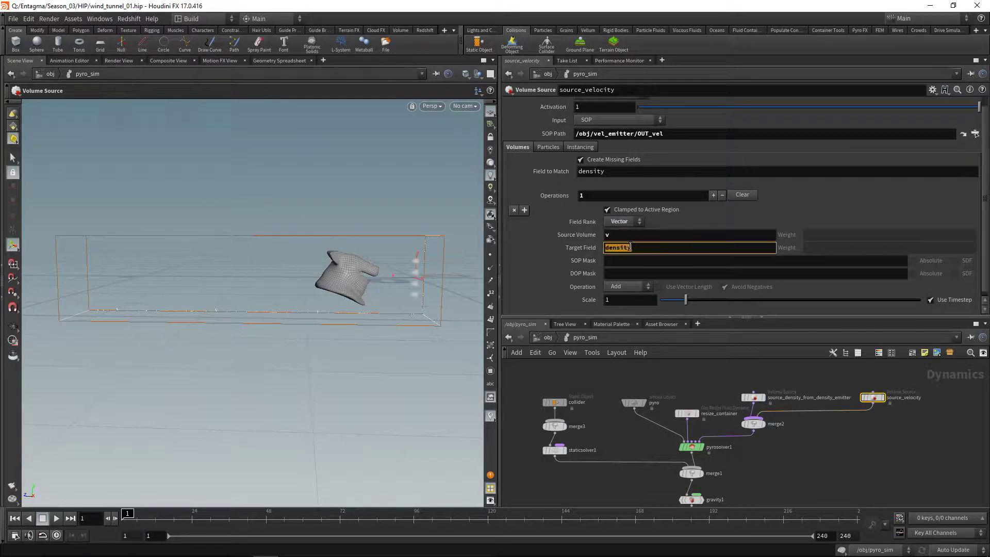
type("vel")
Set the velocity source's scale to 0.5 and save the scene
left_click(625, 301)
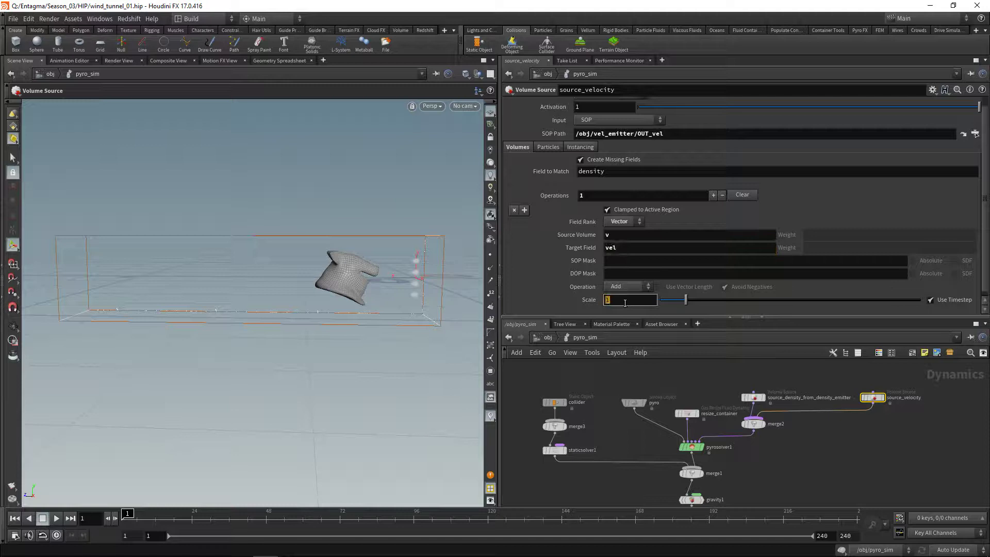
type("0.5")
key("Return")
key("ctrl+s")
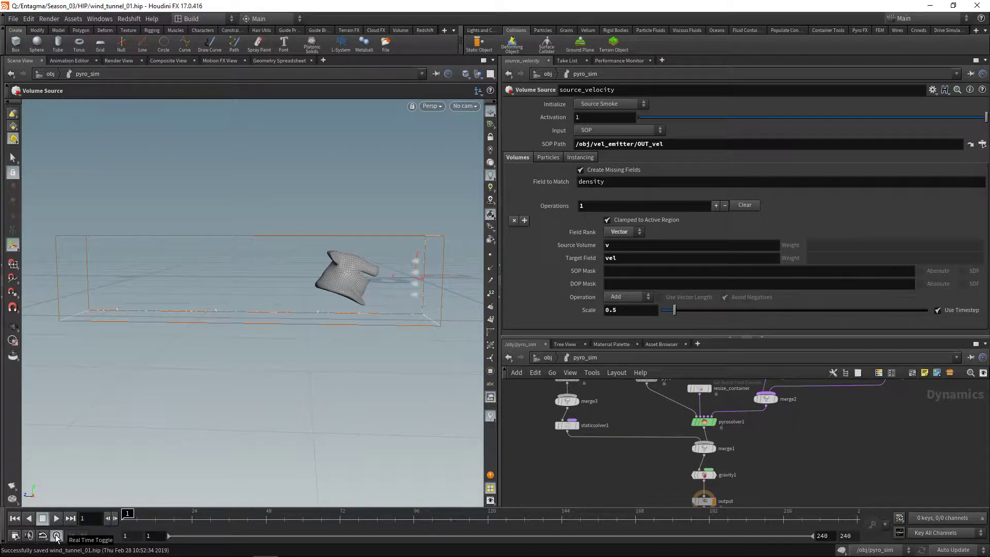
Play the simulation to check the smoke flowing around the collider, stop it, save the scene and rewind to frame 1
left_click(57, 519)
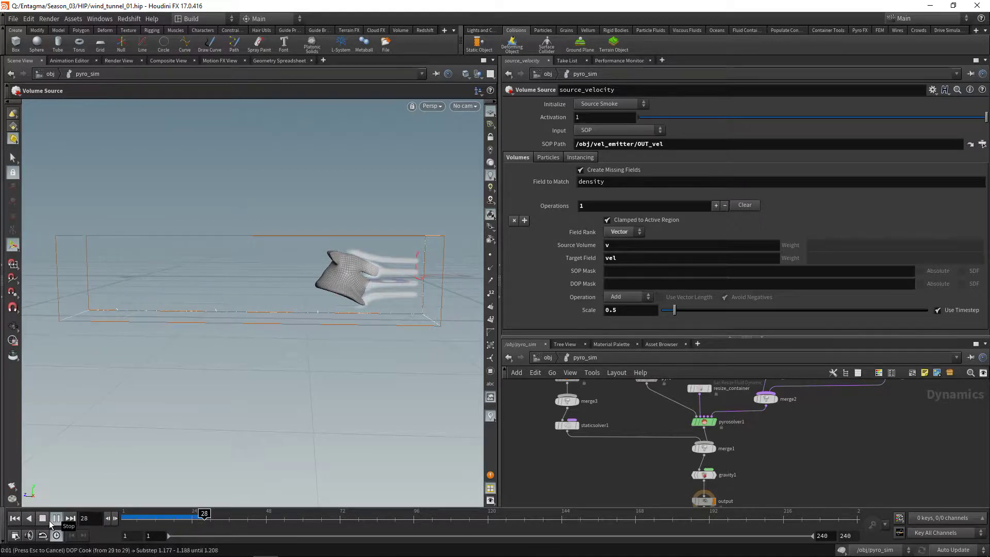
left_click(44, 518)
key("ctrl+s")
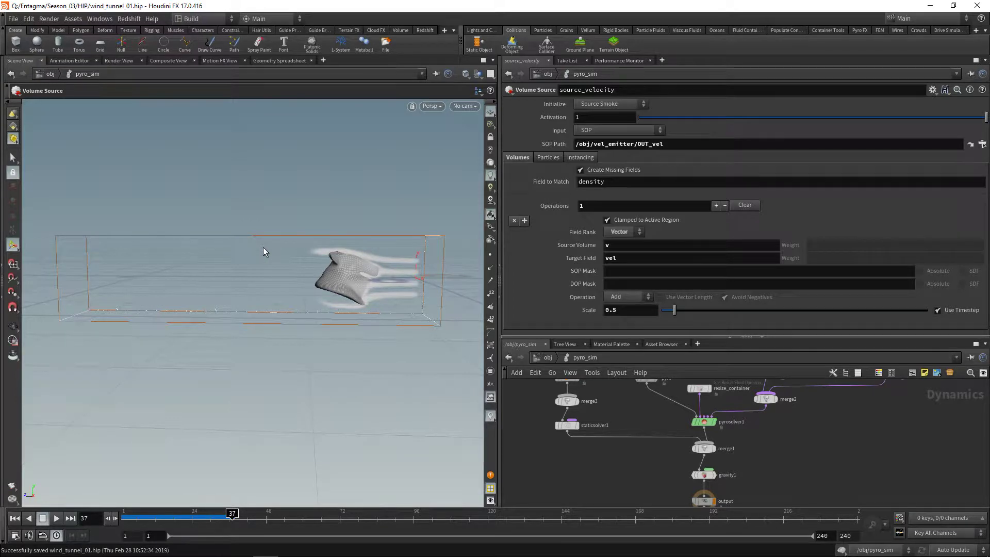
left_click(15, 518)
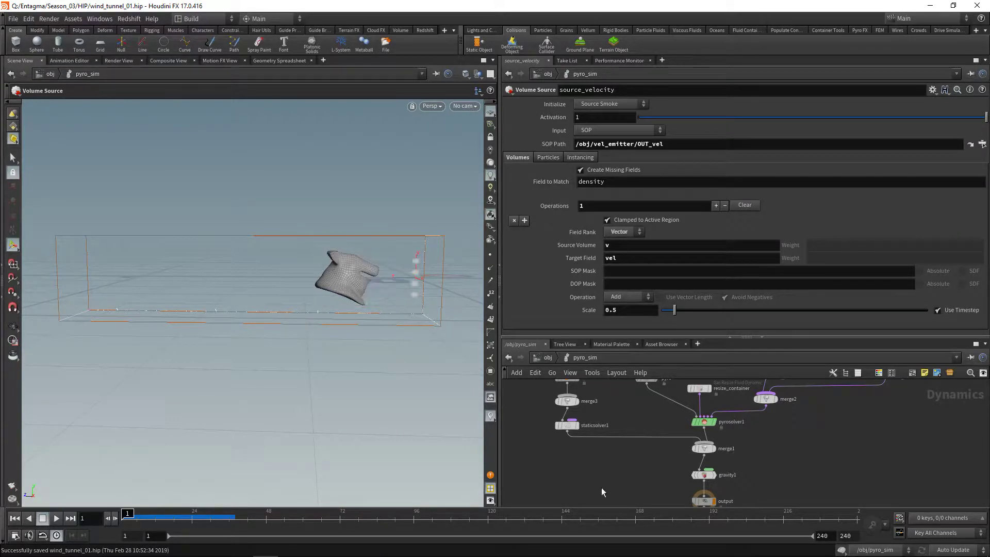
Set the reference field in the resize_container node's bounds settings to density
left_click(705, 390)
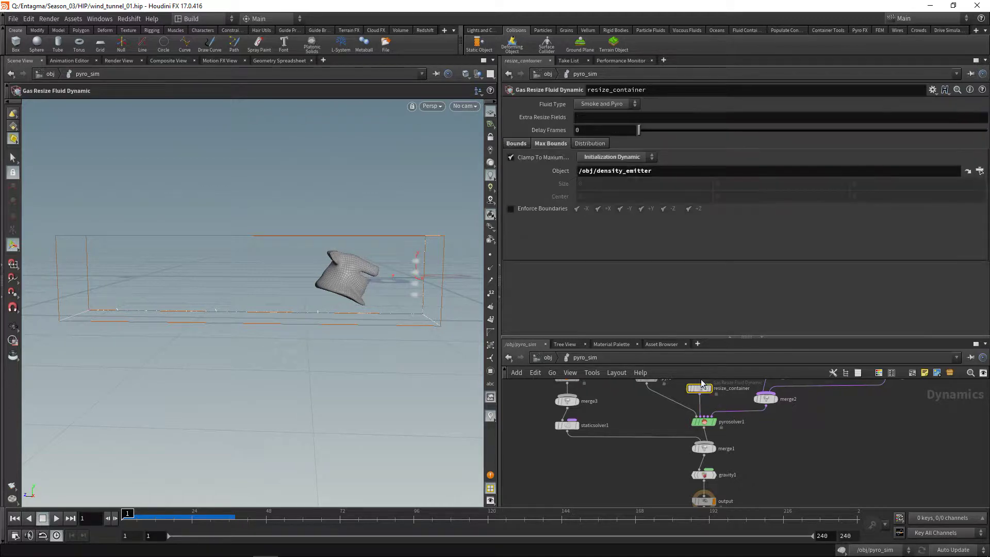
double_click(600, 222)
type("density")
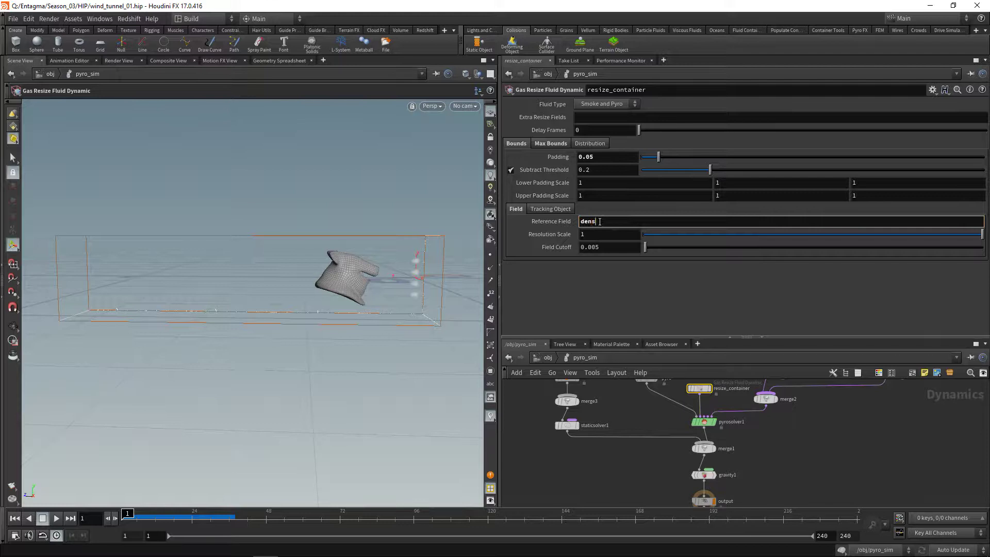
left_click(610, 310)
Set resize_container's bounds padding to 0.15 and save the scene
left_click(608, 158)
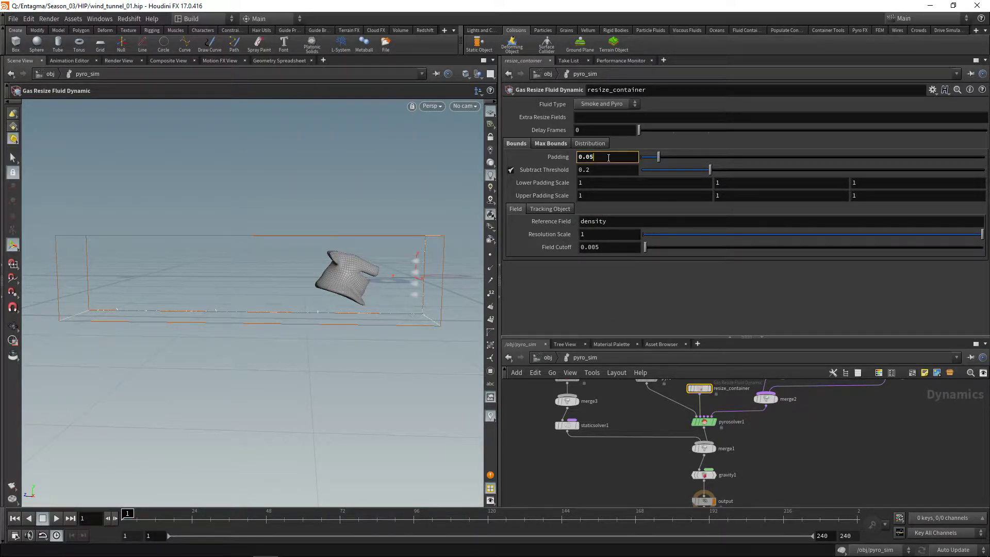
key("BackSpace")
key("BackSpace")
type("15")
key("Return")
key("ctrl+s")
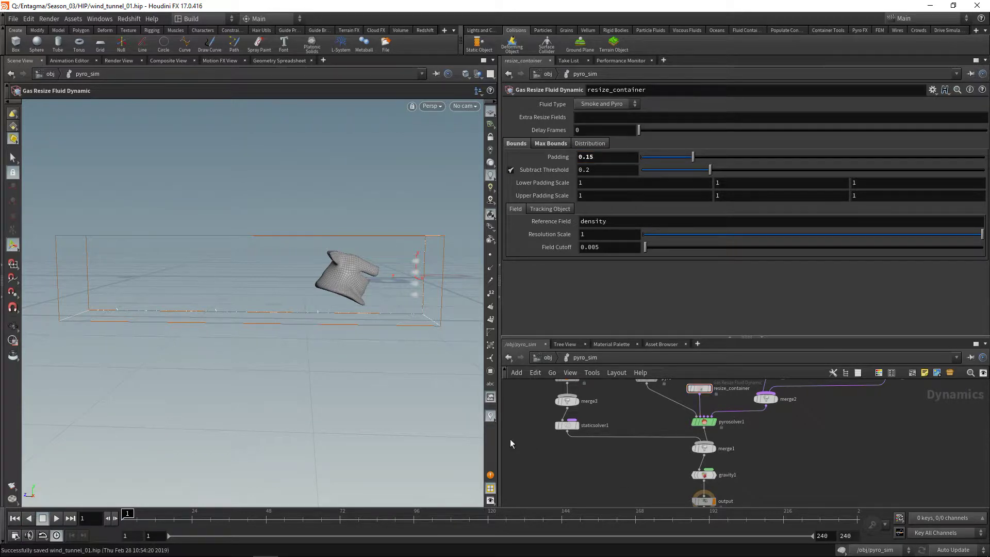
Play the simulation to check how the container bounds follow the smoke, stop it and rewind to frame 1
left_click(55, 519)
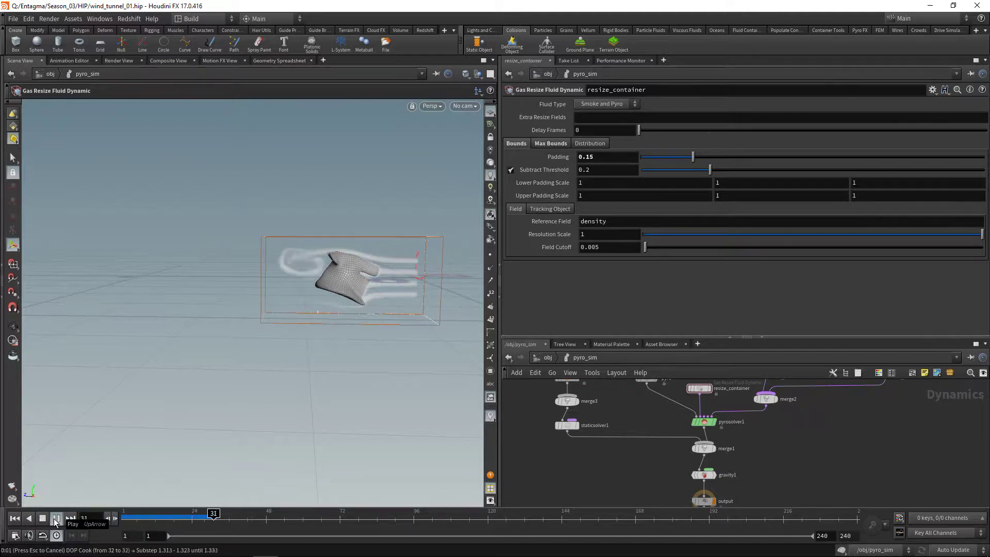
left_click(42, 518)
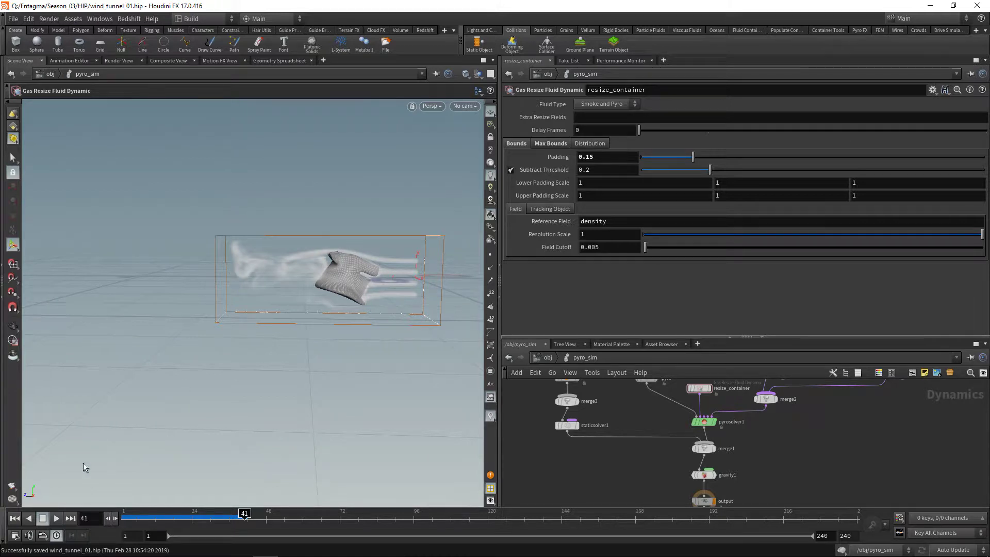
left_click(14, 519)
Set resize_container's padding to 0.25, then play the simulation to check the smoke behind the collider and stop it
left_click(589, 157)
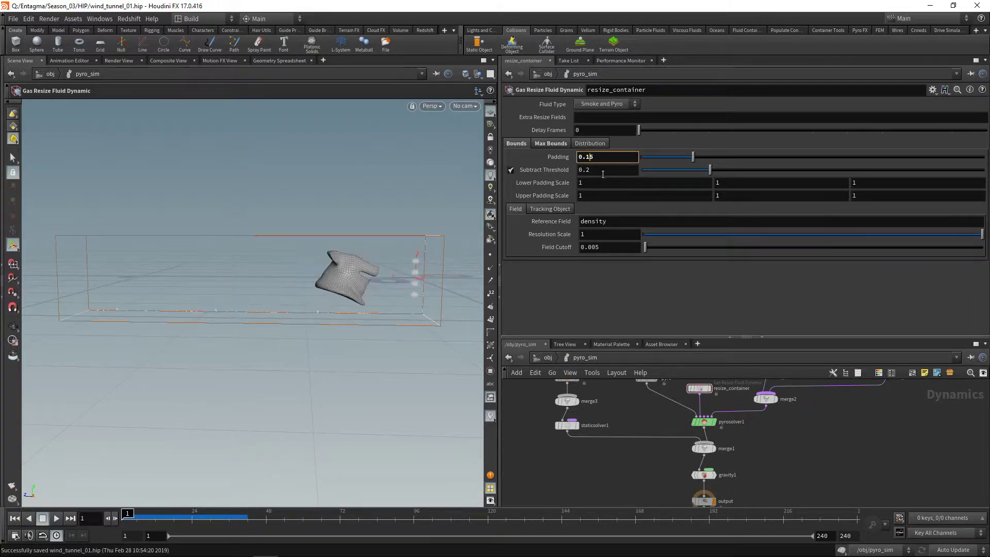
key("Return")
left_click(57, 518)
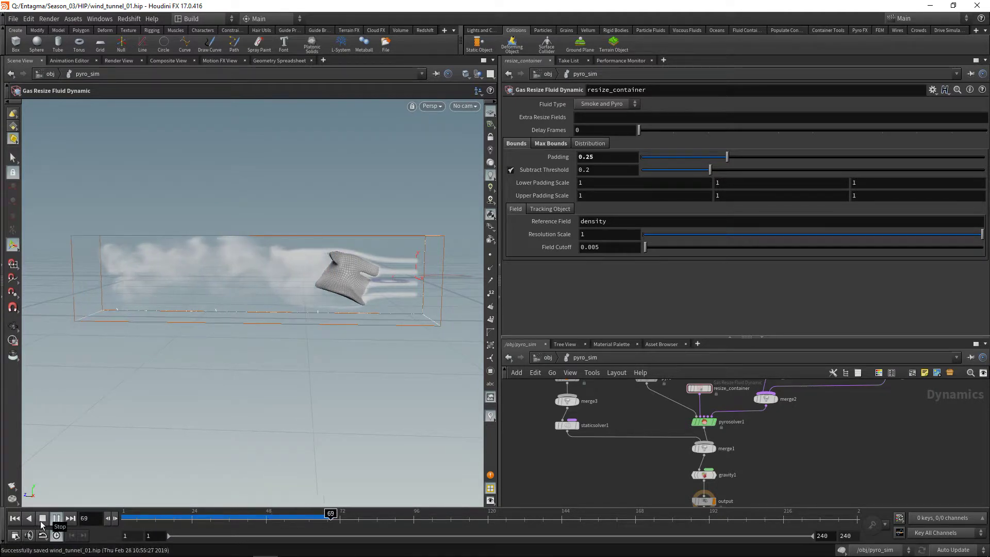
left_click(43, 521)
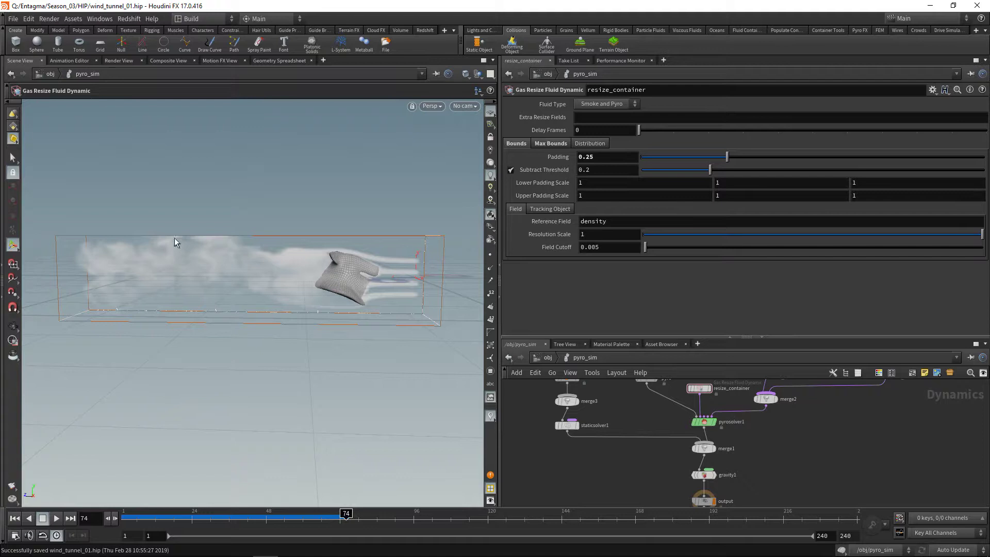
Select the pyro smoke object to show its properties and save the scene
middle_click_drag(624, 409, 627, 460)
left_click_drag(627, 460, 668, 421)
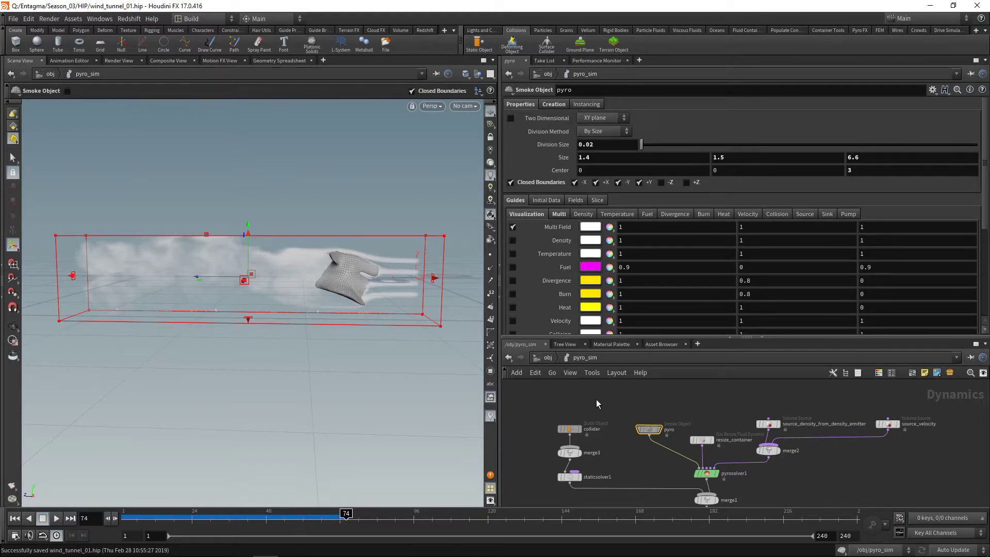
key("ctrl+s")
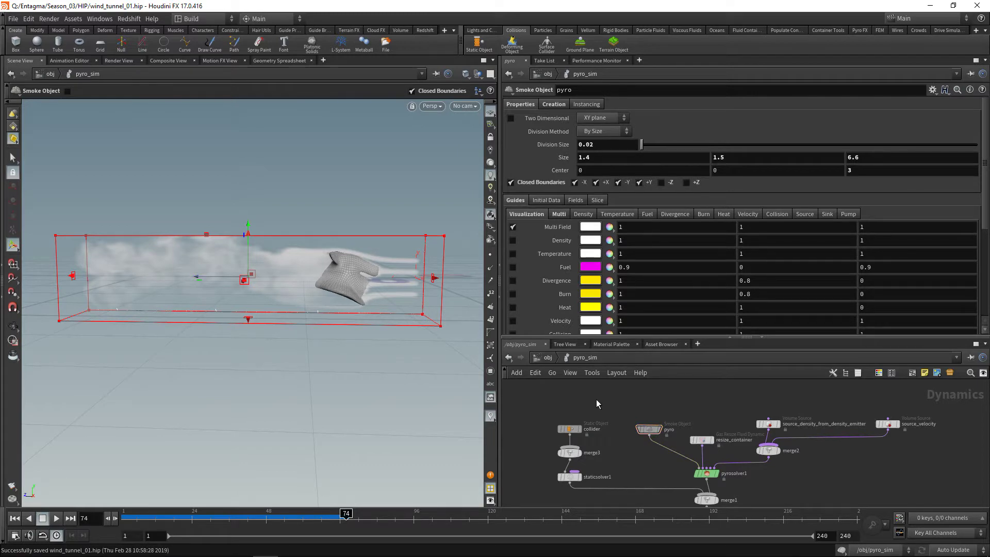